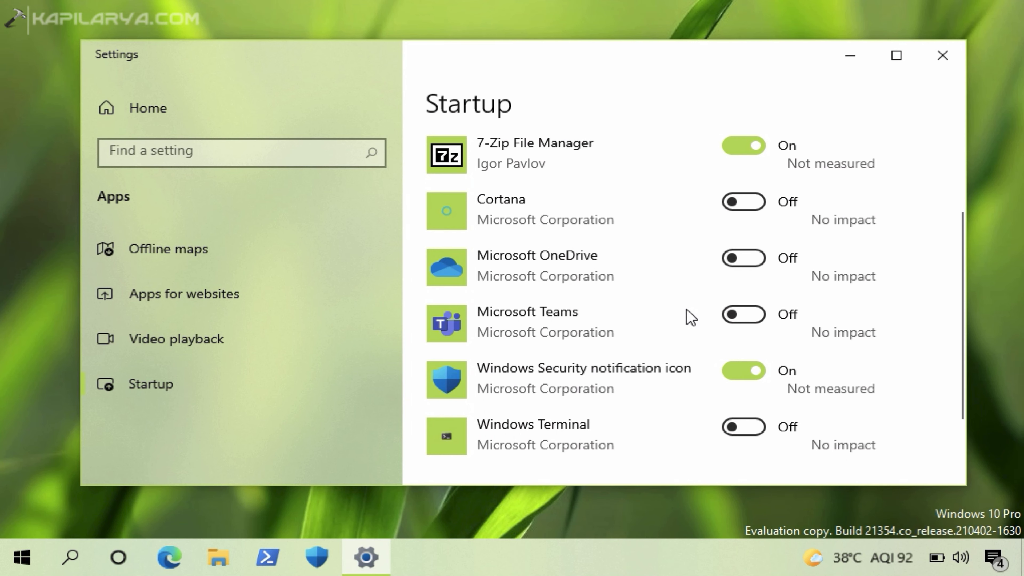
Switch Microsoft OneDrive's startup entry on and back off, and close the Startup settings window.
scroll(685, 309, up, 2)
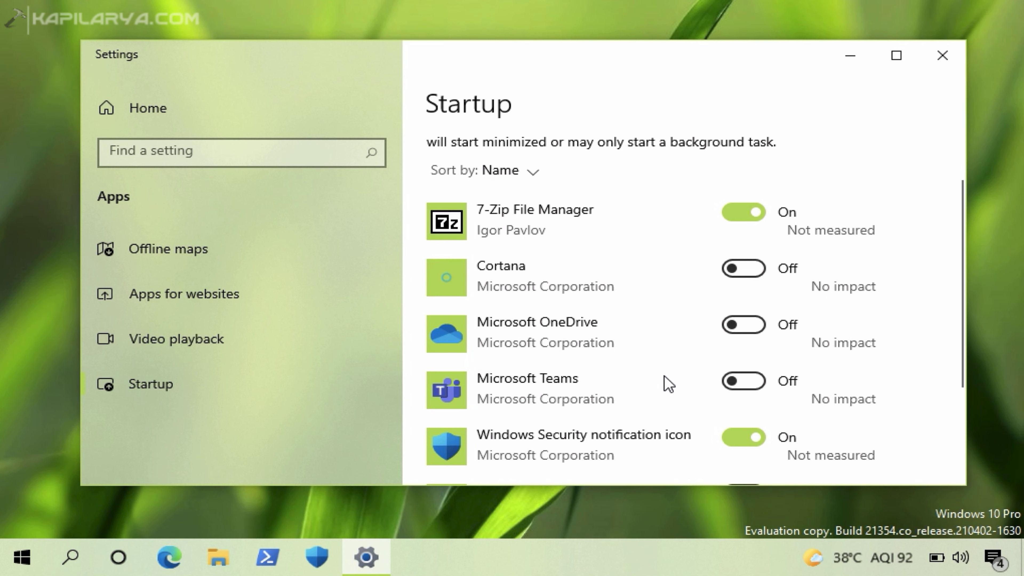
click(738, 326)
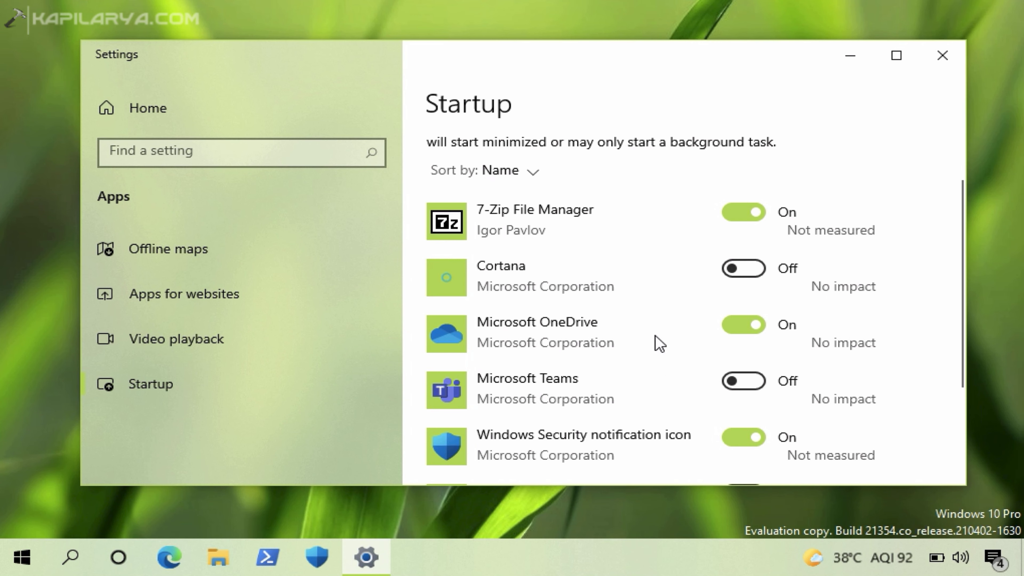
click(735, 327)
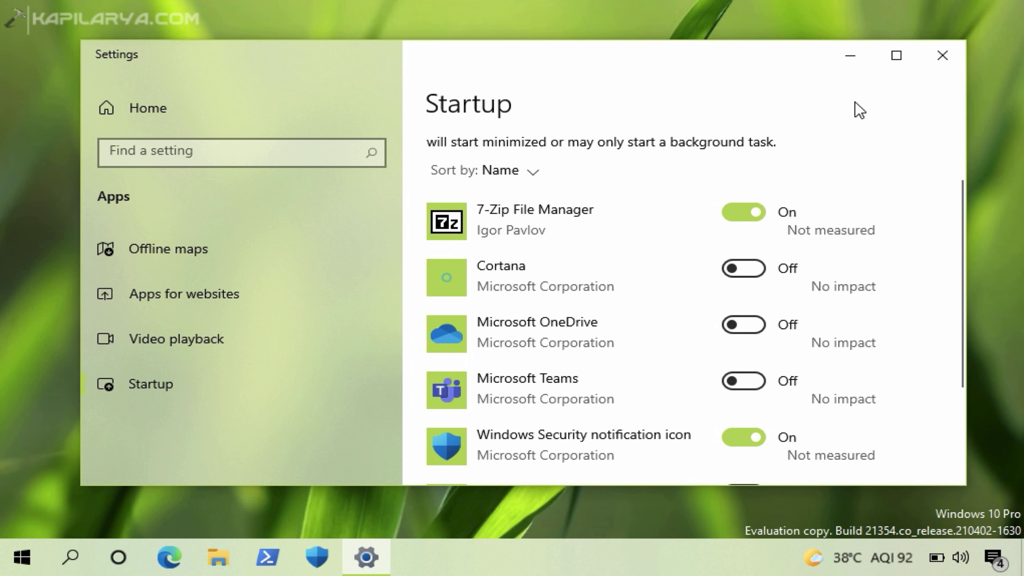
click(939, 57)
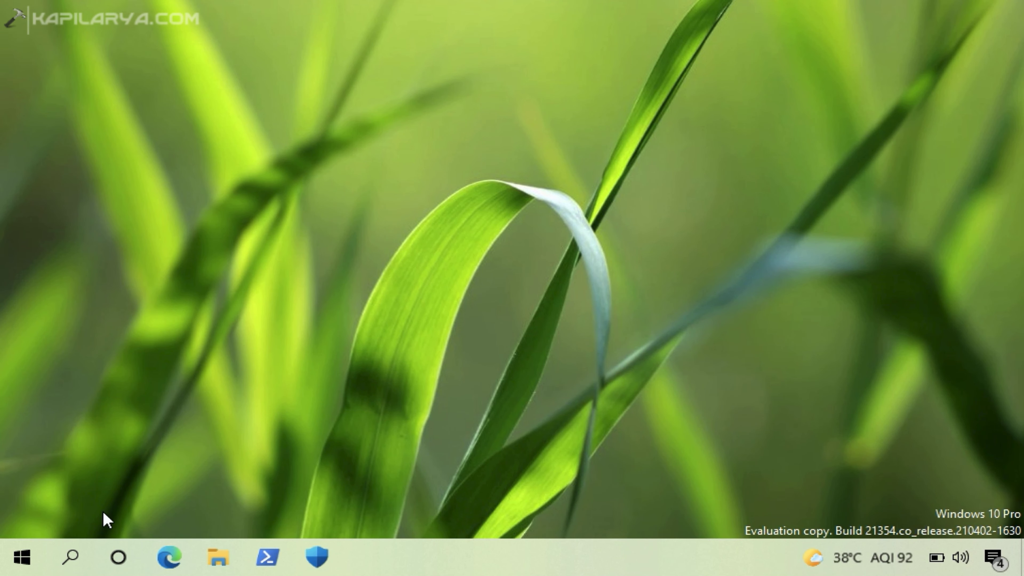
Open the user's Startup folder by running the command shell:startup.
right_click(35, 549)
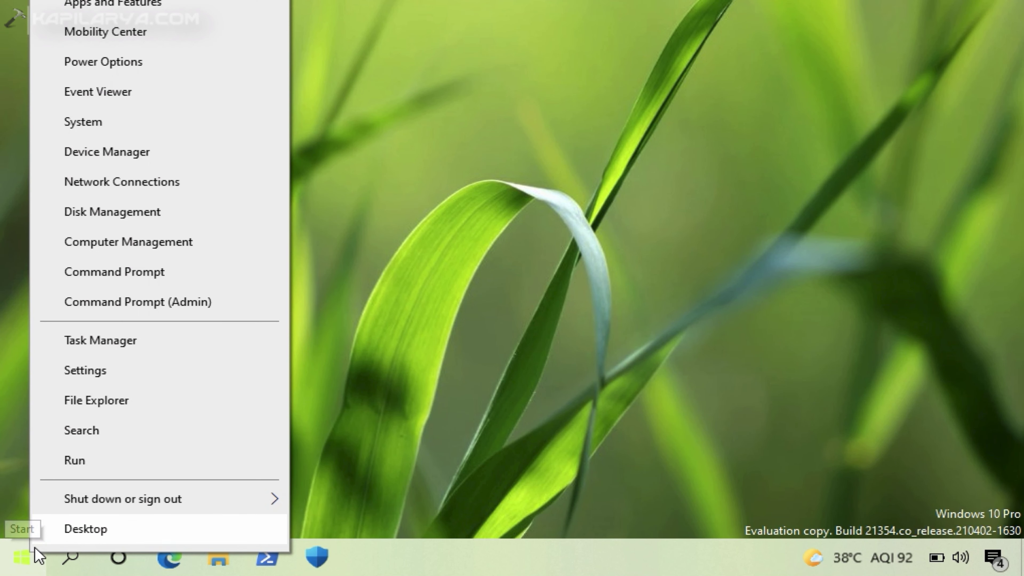
click(55, 471)
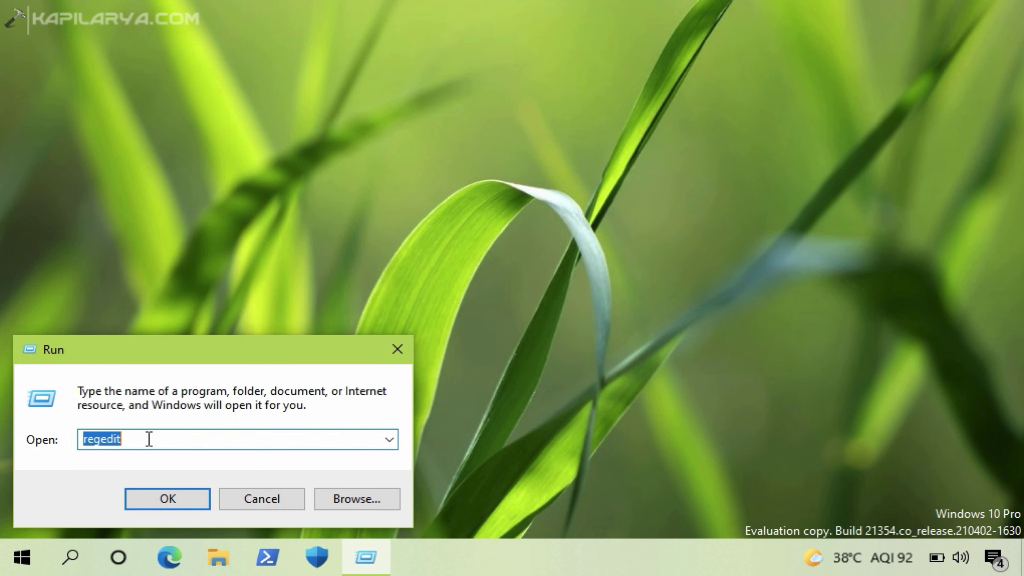
text(she)
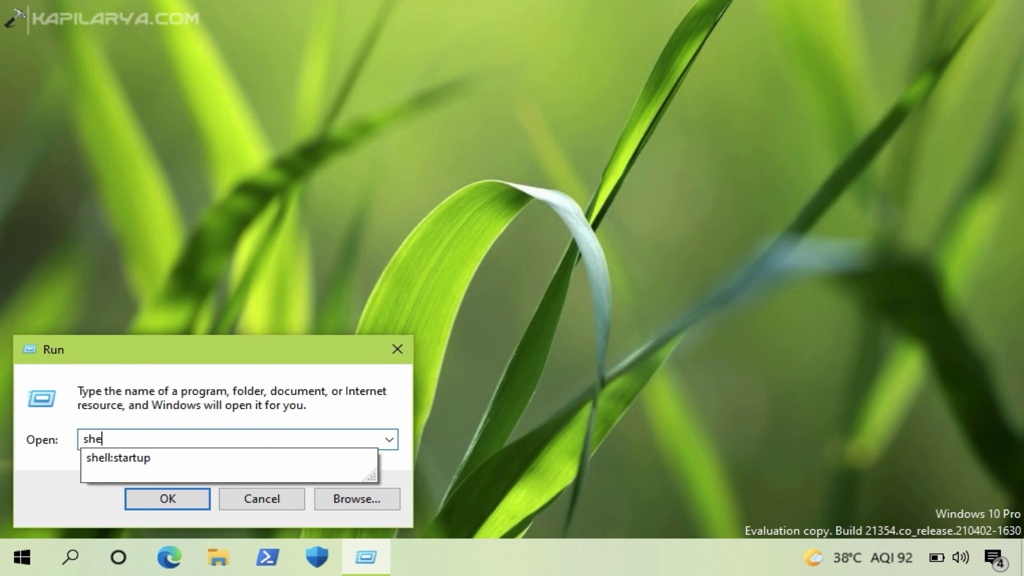
key(Down)
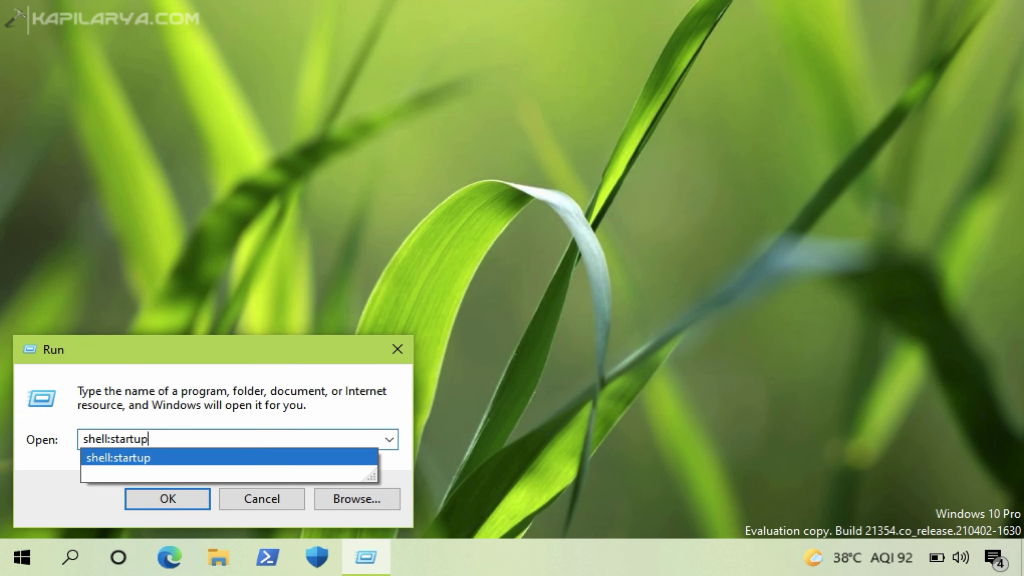
click(108, 464)
click(150, 498)
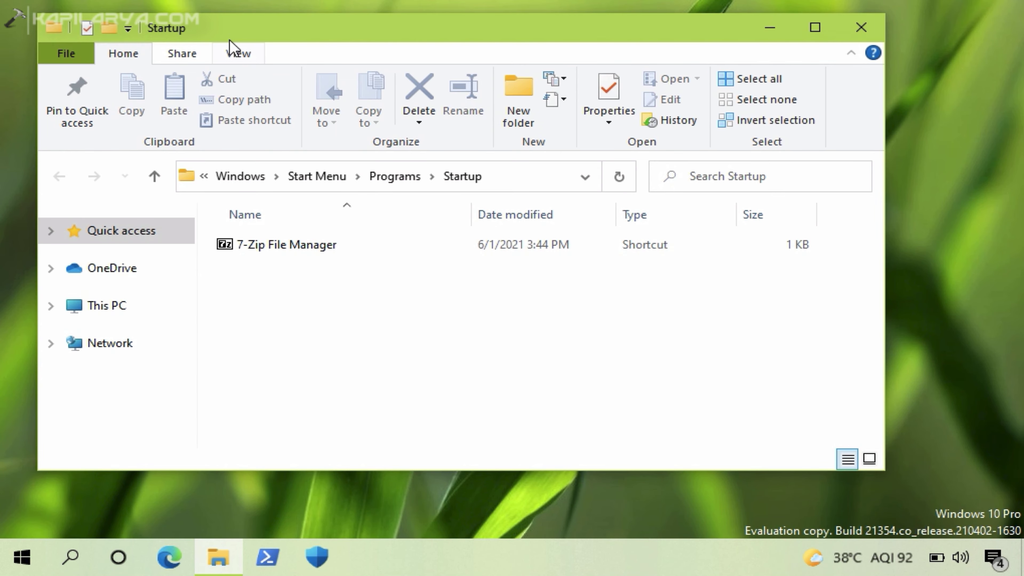
Delete the 7-Zip File Manager shortcut from the Startup folder and show the folder's full path.
drag(228, 31, 296, 42)
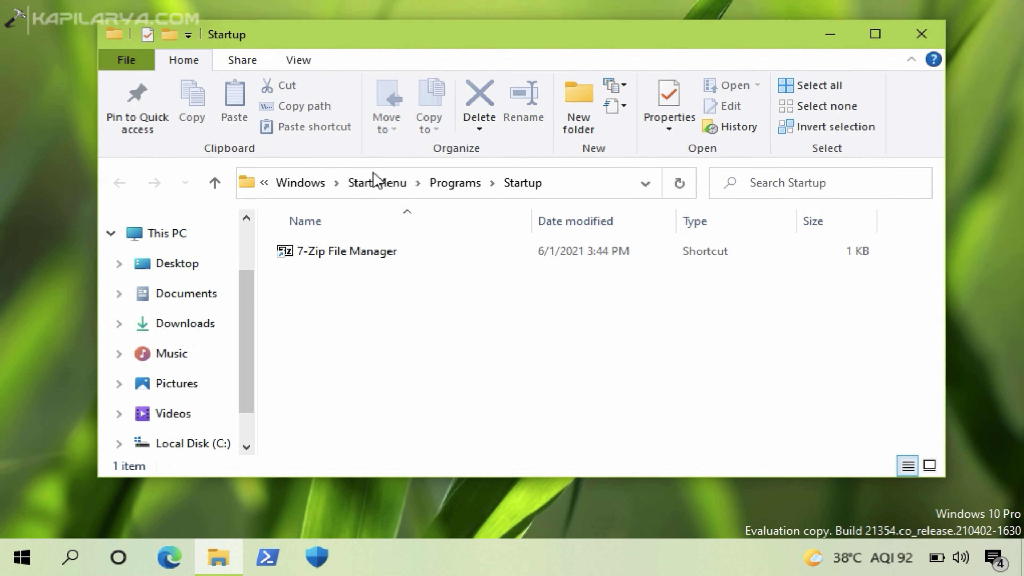
click(335, 252)
click(334, 253)
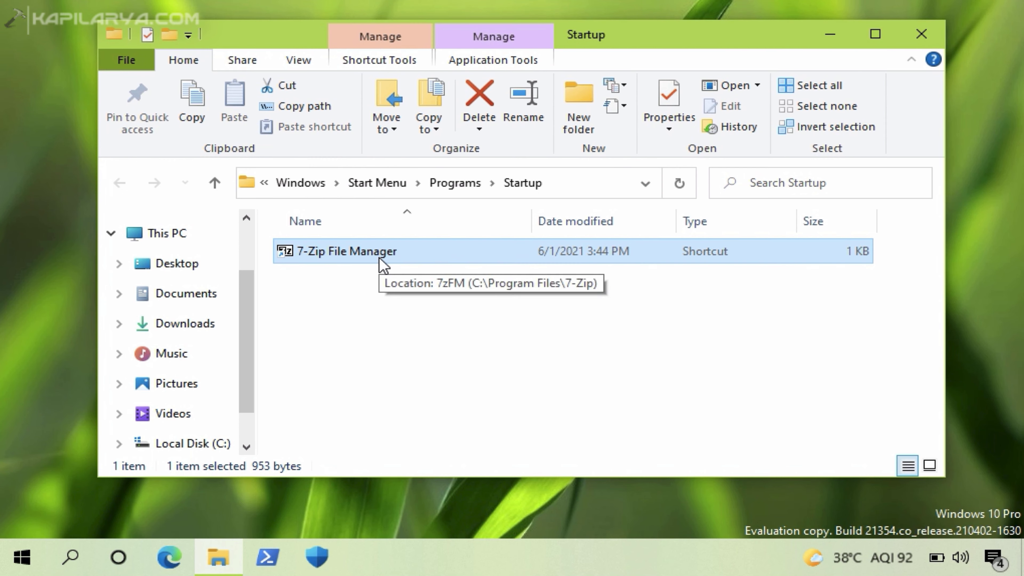
right_click(399, 259)
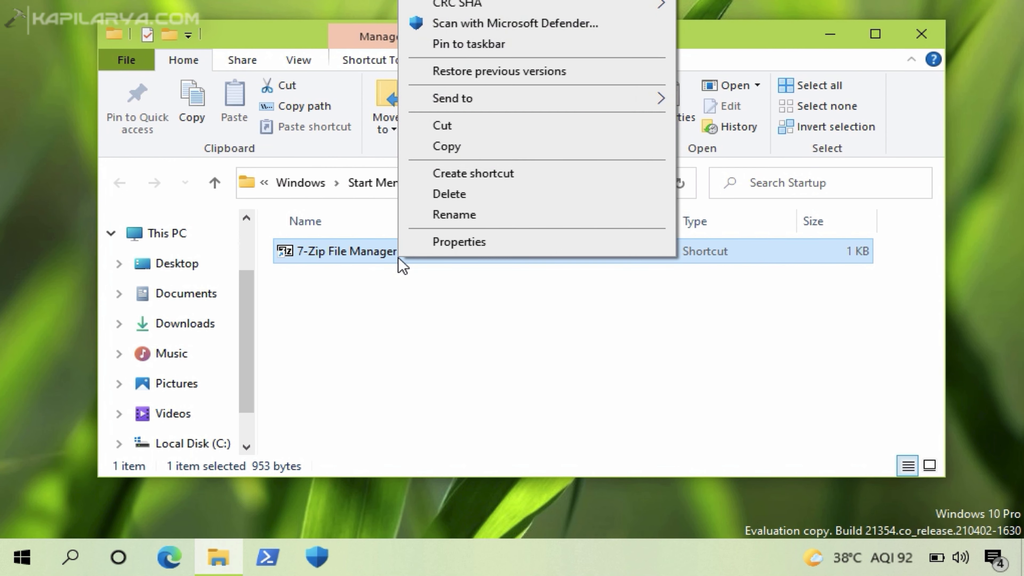
click(428, 200)
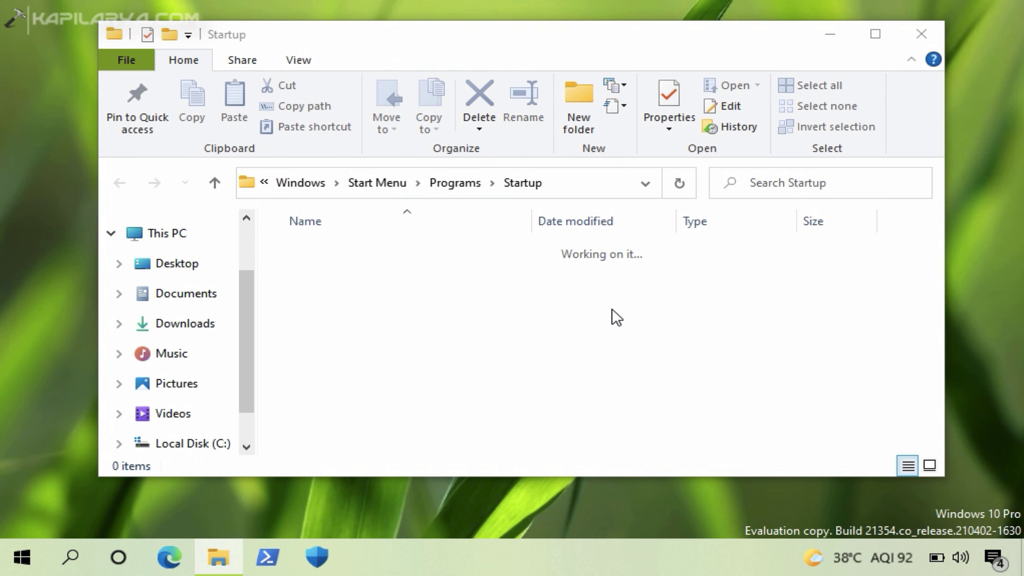
click(561, 181)
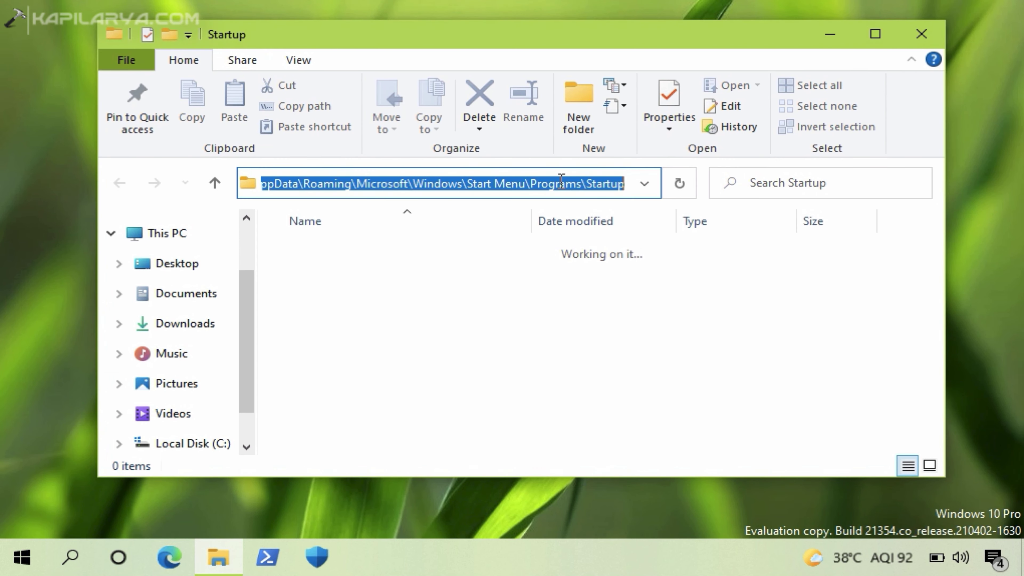
key(Return)
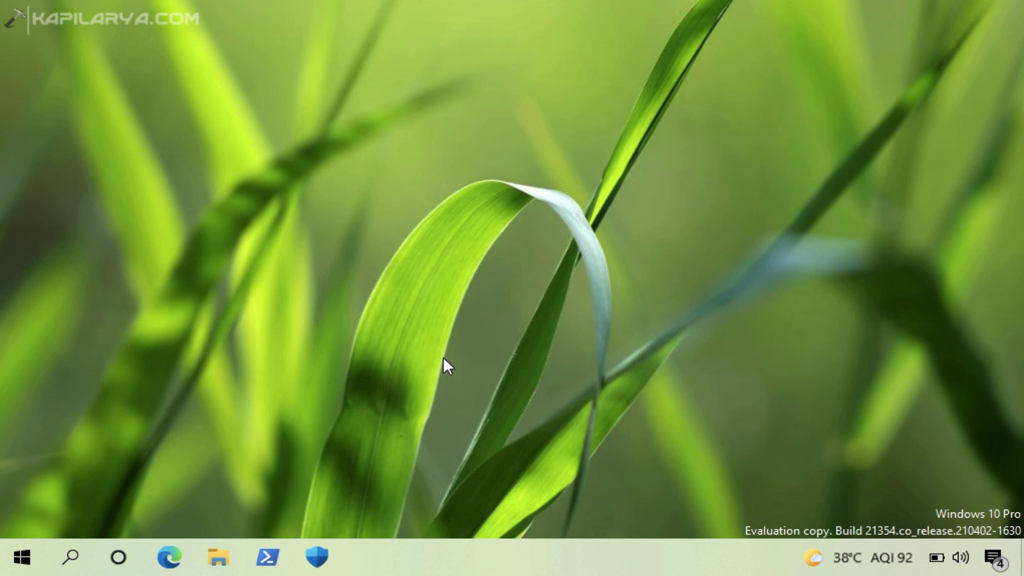
Search for onedrive and launch the OneDrive app, dismissing the sign-in dialog and closing its folder window.
click(61, 556)
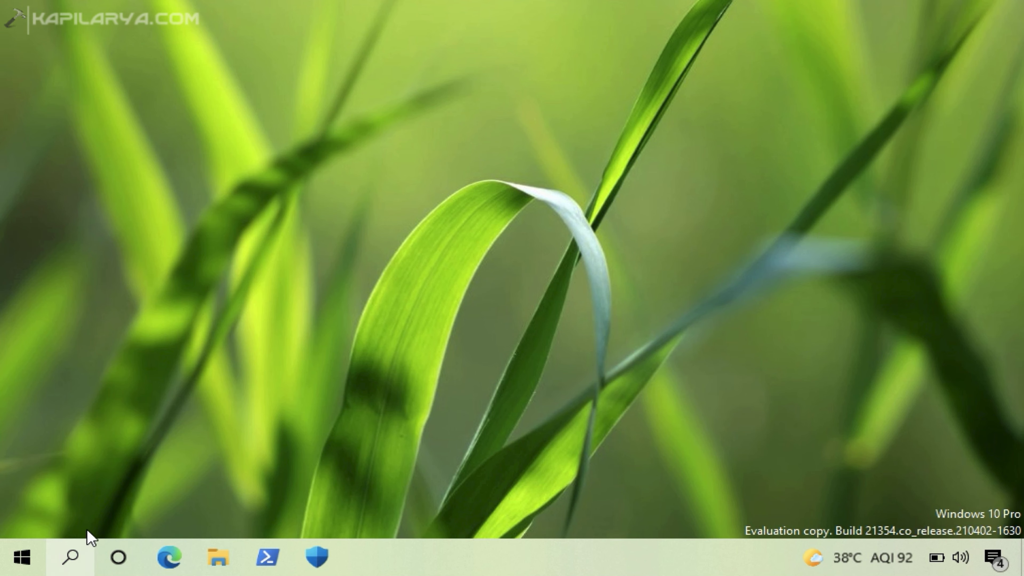
text(c)
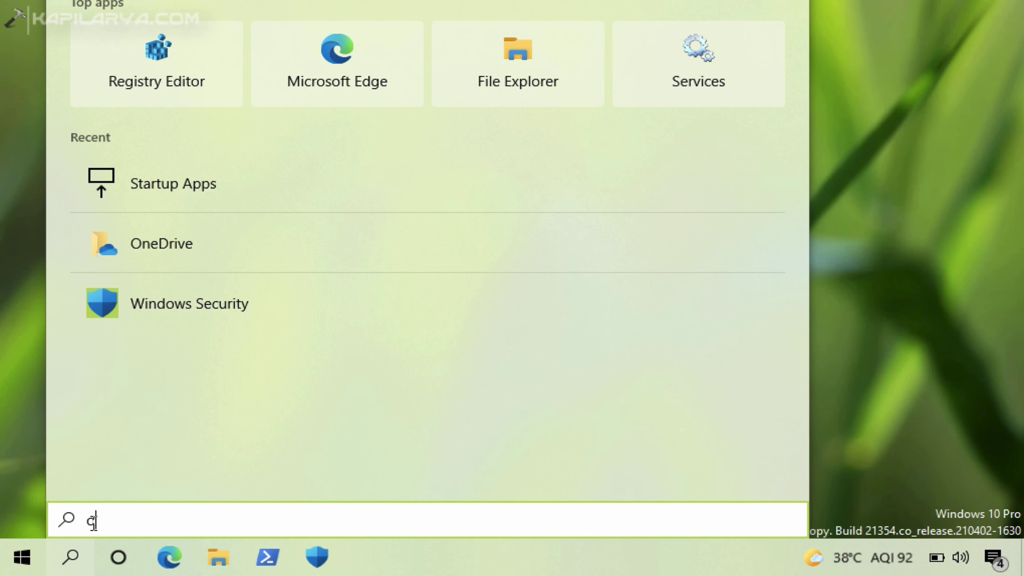
text(nedrive)
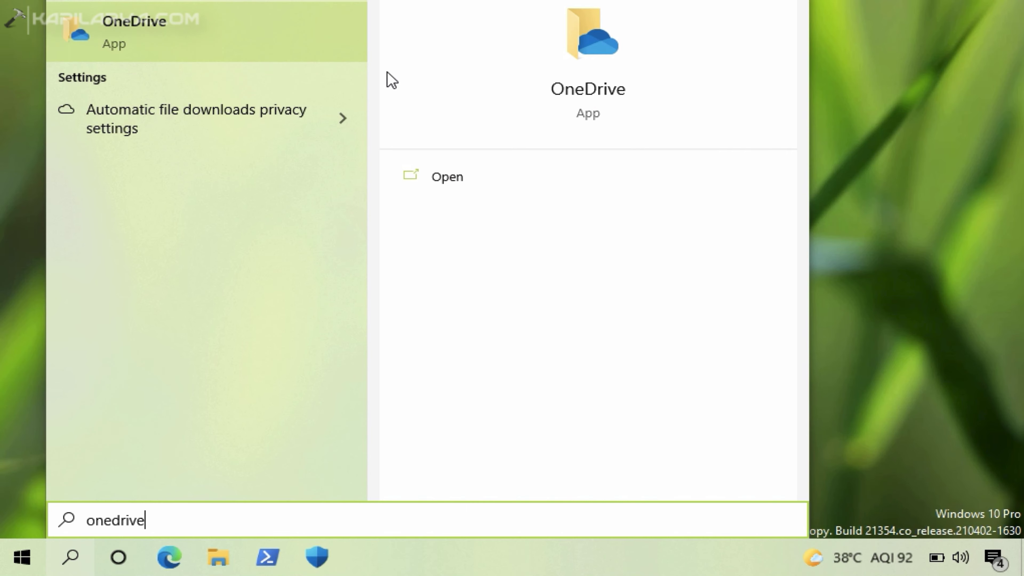
click(491, 182)
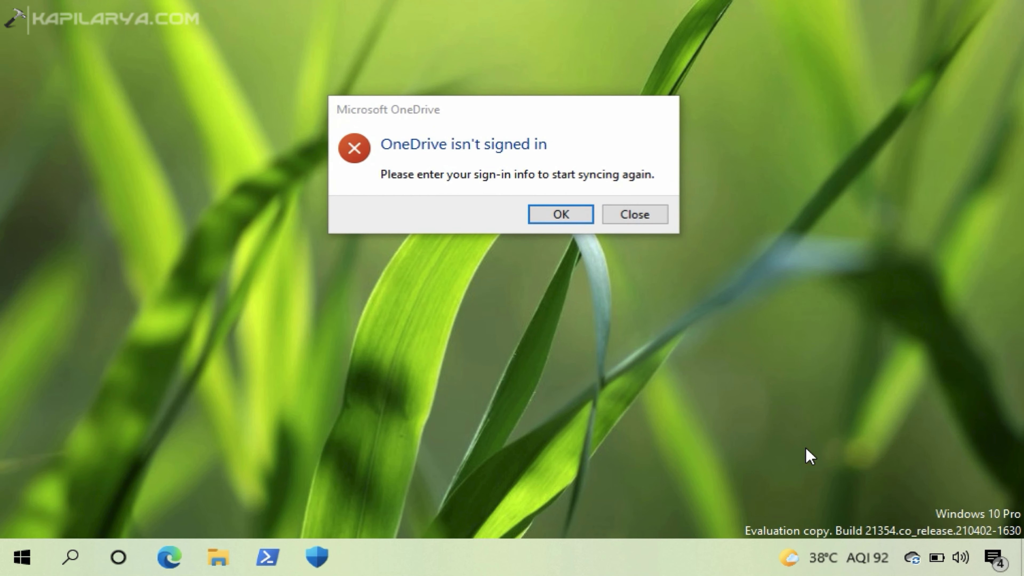
click(655, 222)
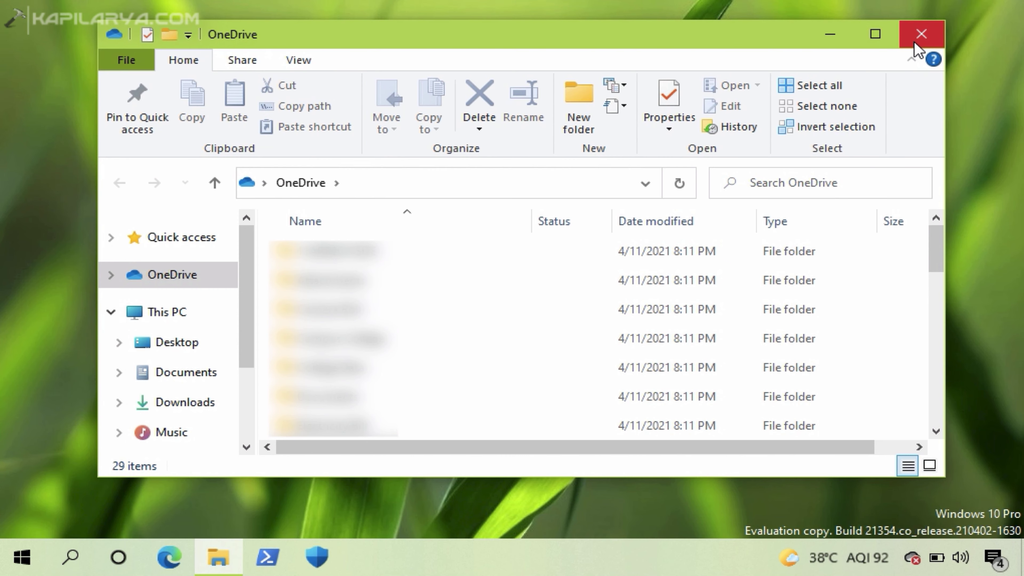
click(921, 35)
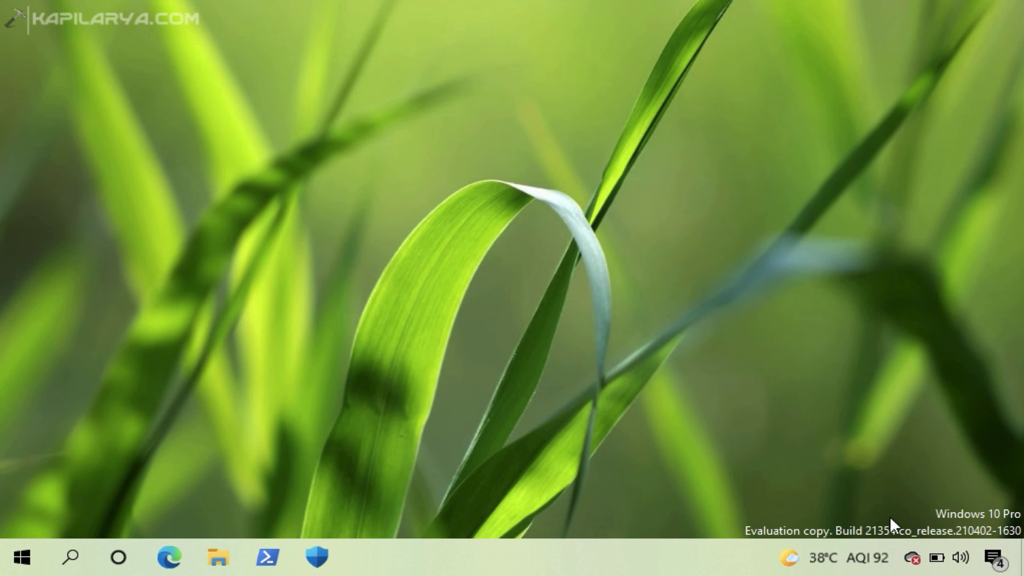
Open OneDrive's settings, review the option to start automatically at Windows sign-in, and accept the dialog.
click(909, 564)
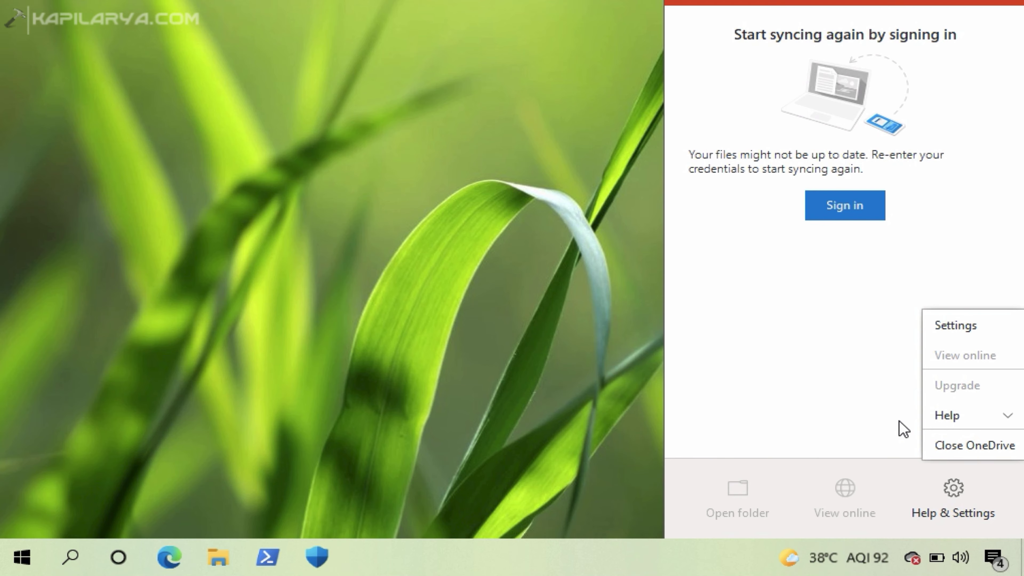
click(944, 346)
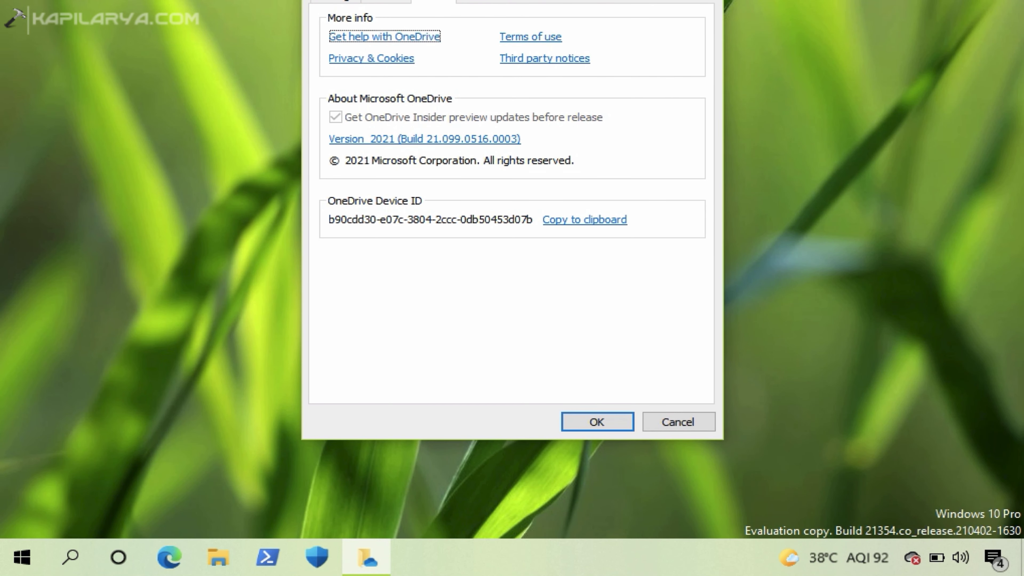
drag(503, 1, 476, 36)
click(314, 61)
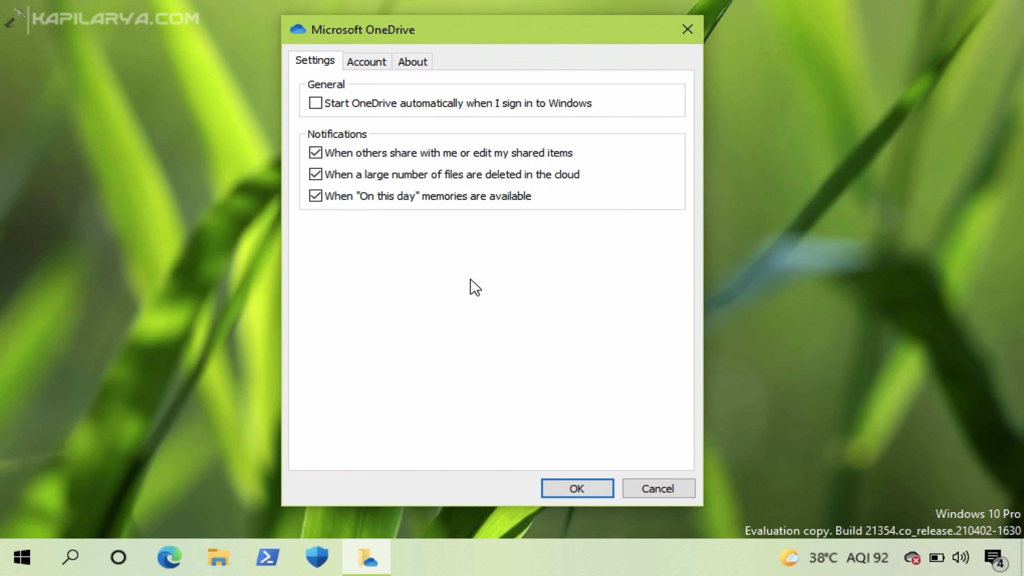
click(556, 488)
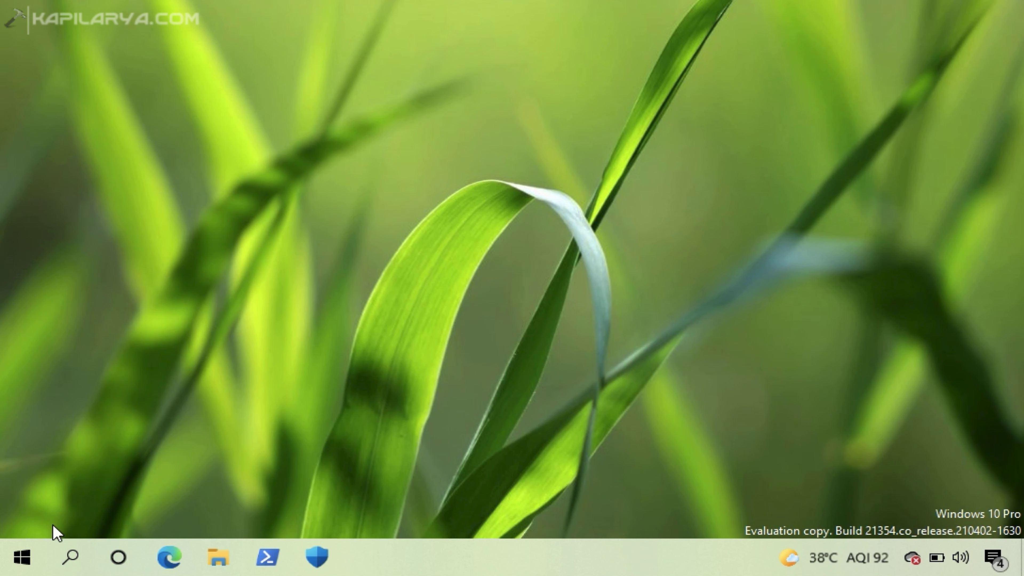
Open the Local Group Policy Editor by running gpedit.msc.
right_click(30, 553)
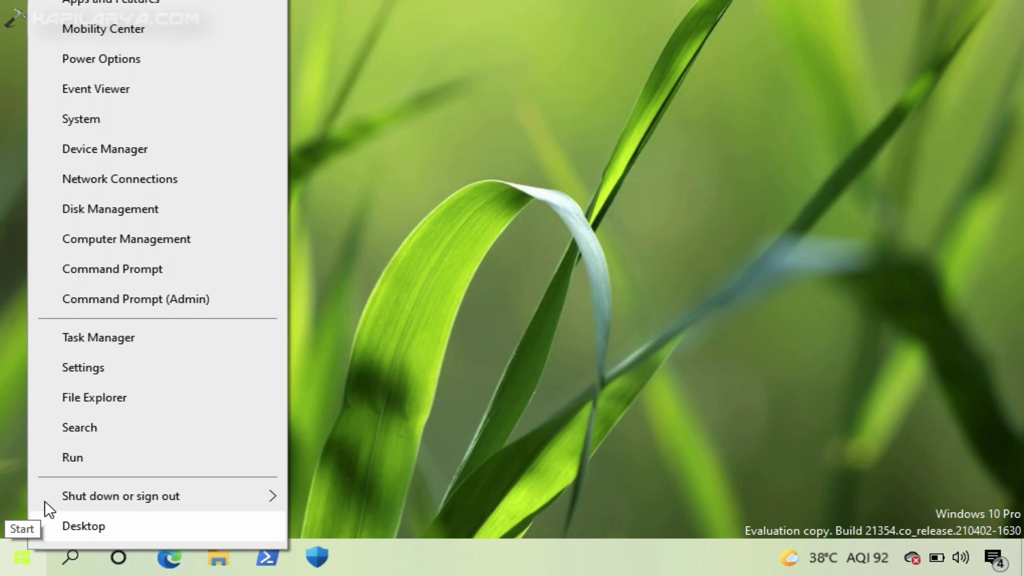
click(64, 464)
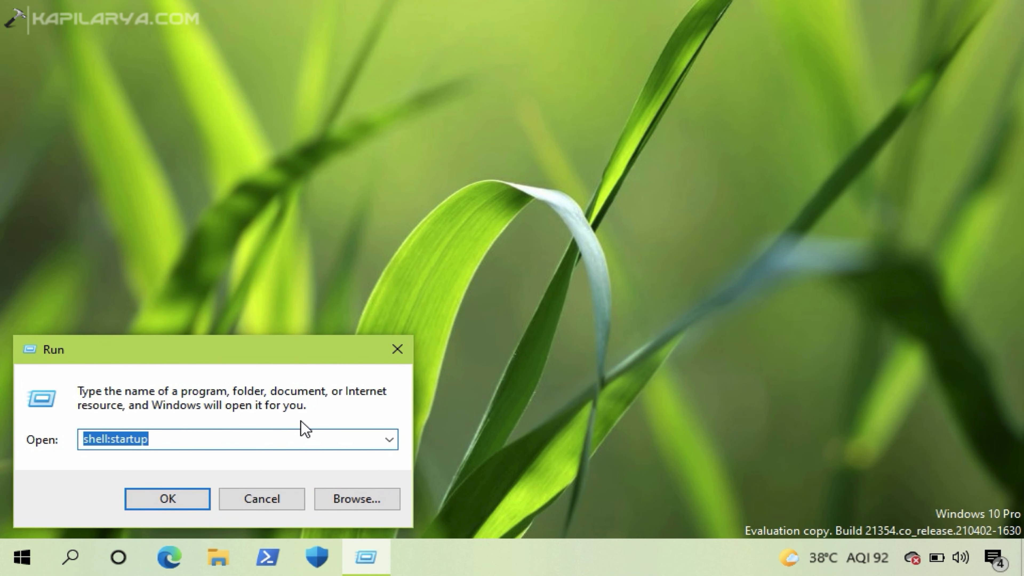
text(gped)
key(Down)
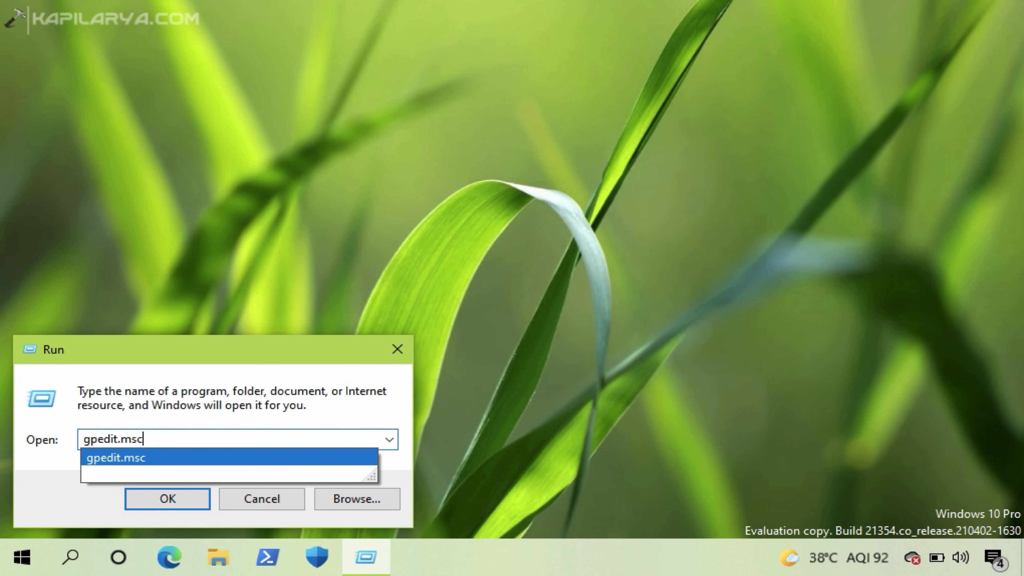
key(Return)
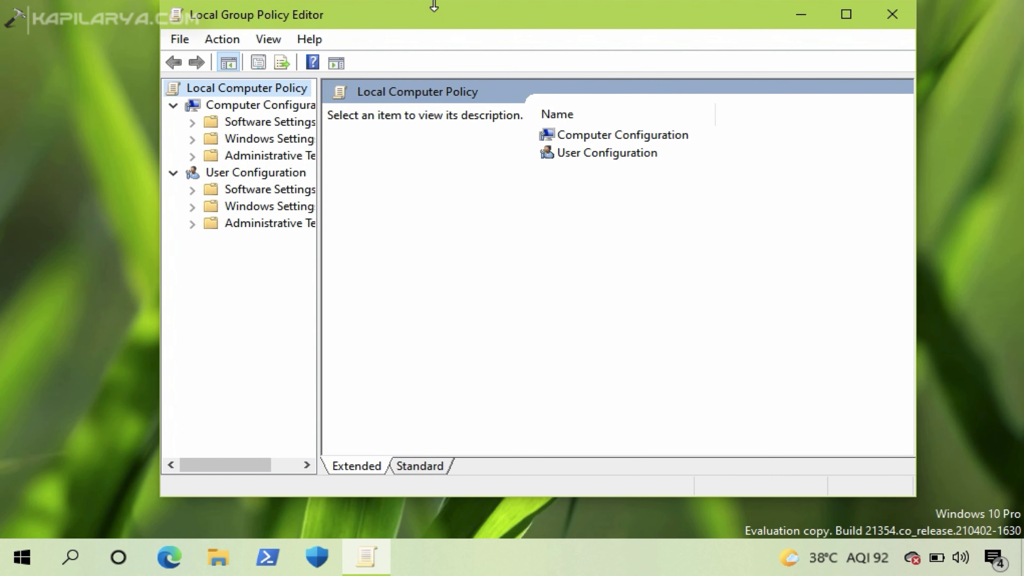
Navigate to the Logon policies under Computer Configuration, Administrative Templates, System, and widen the policy tree.
drag(433, 9, 432, 65)
click(217, 197)
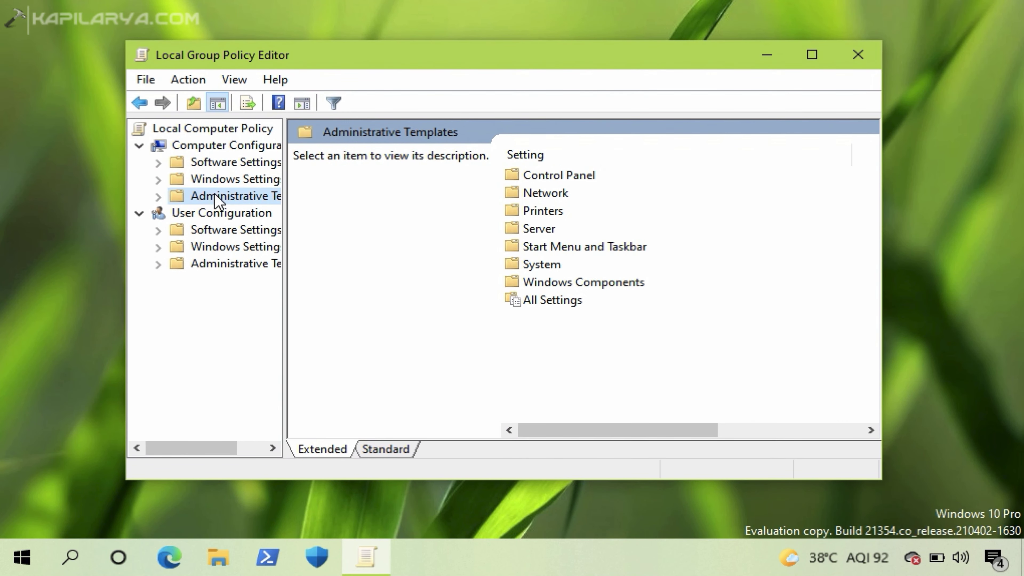
double_click(528, 264)
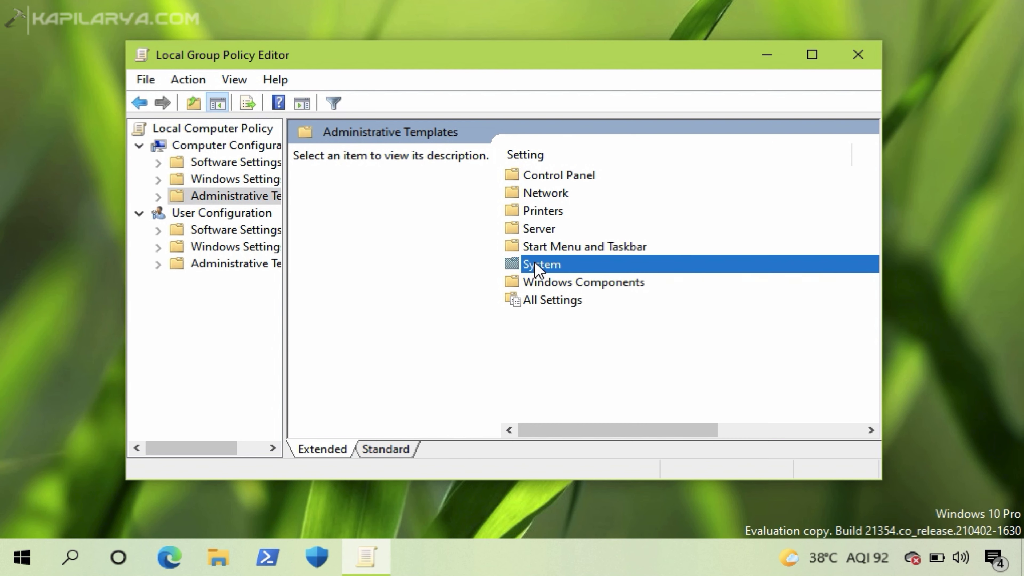
scroll(547, 337, down, 3)
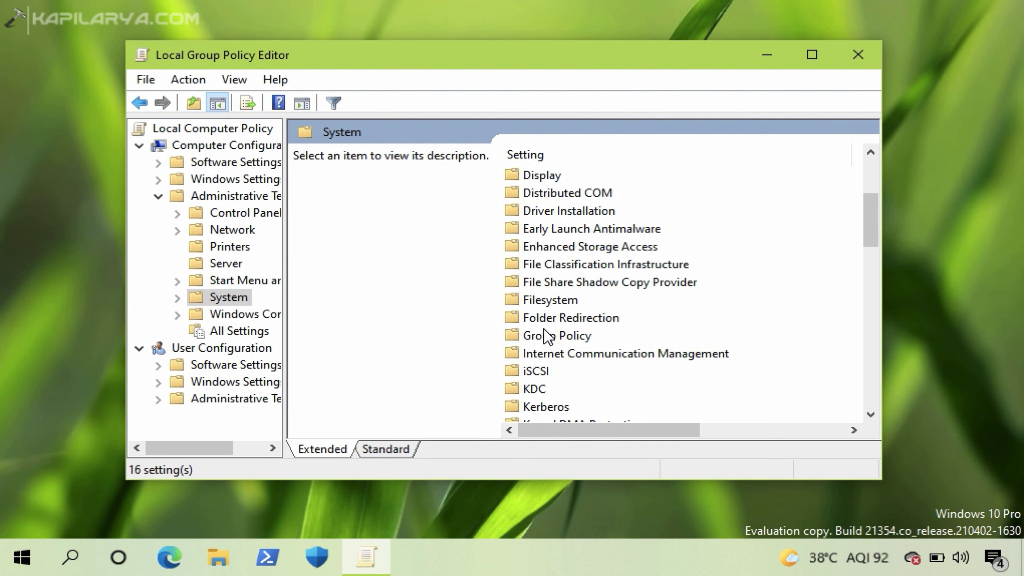
scroll(547, 336, down, 1)
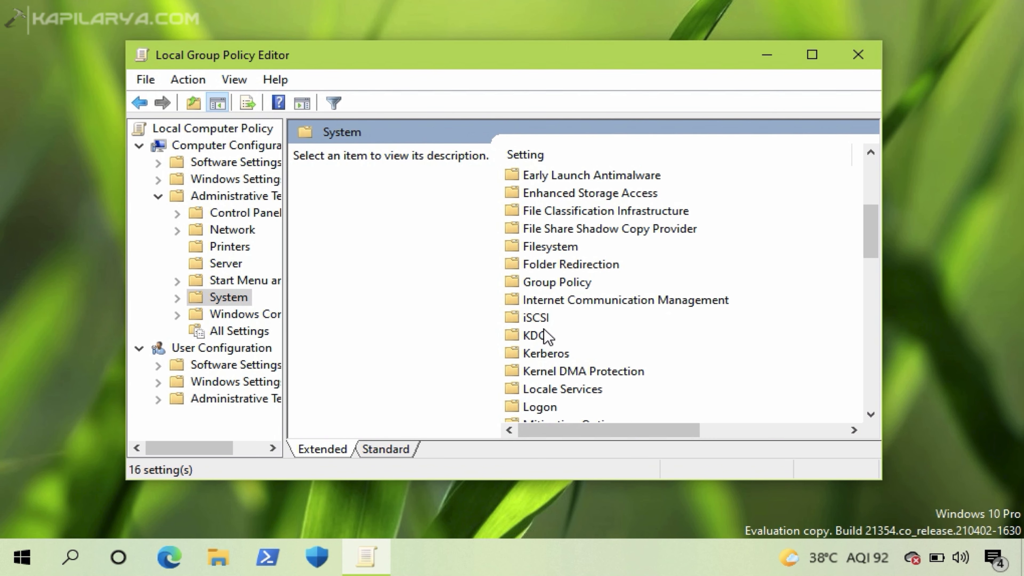
double_click(538, 407)
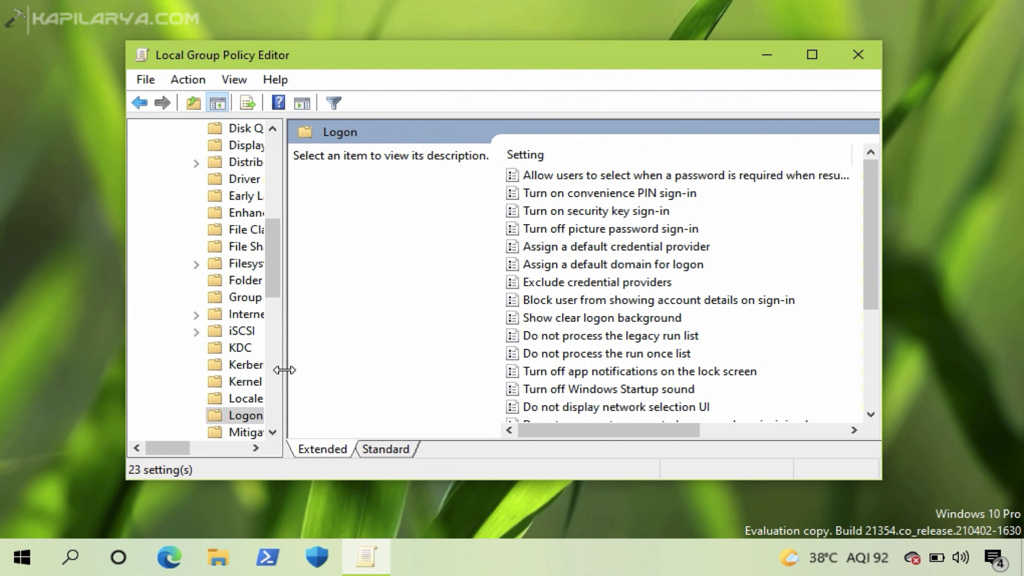
drag(295, 369, 330, 364)
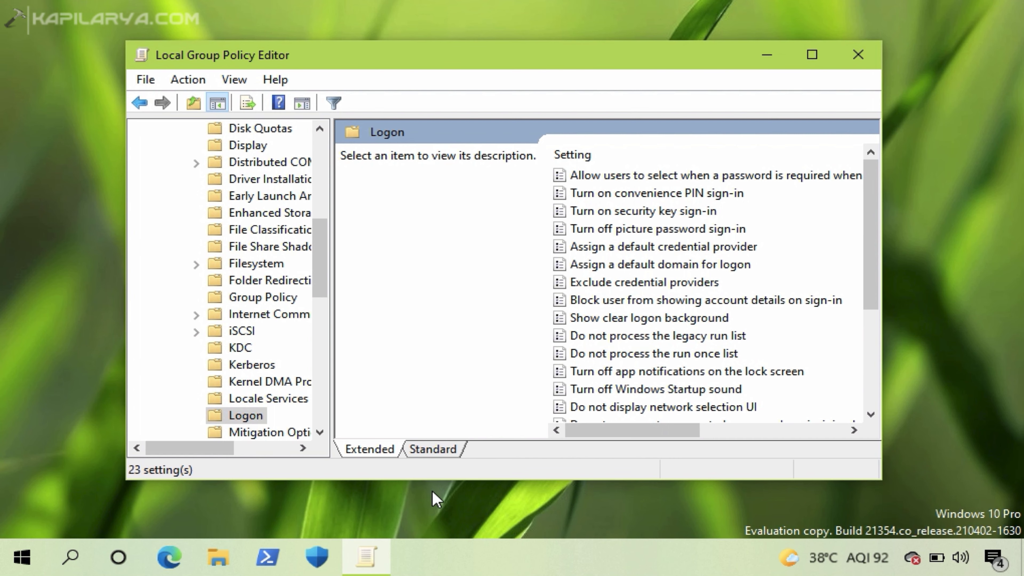
Open the Logon policy "Run these programs at user logon" and review its list of items to run at logon.
click(432, 450)
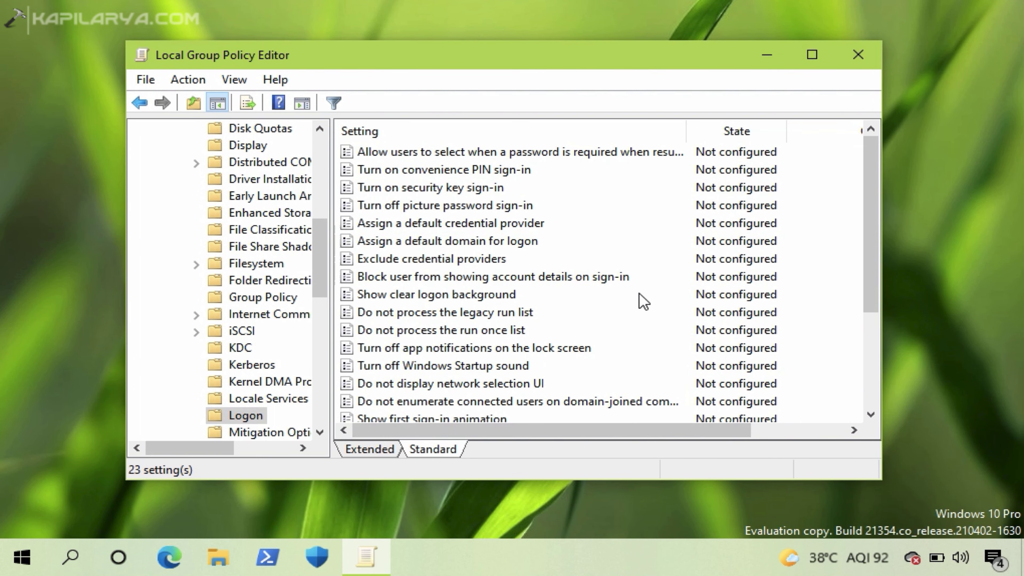
scroll(641, 298, down, 3)
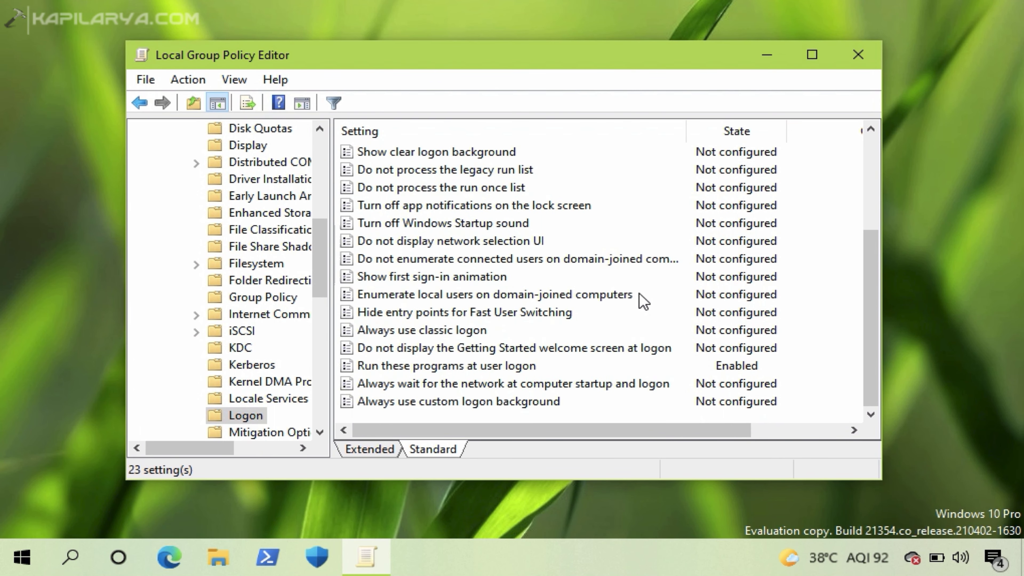
click(455, 365)
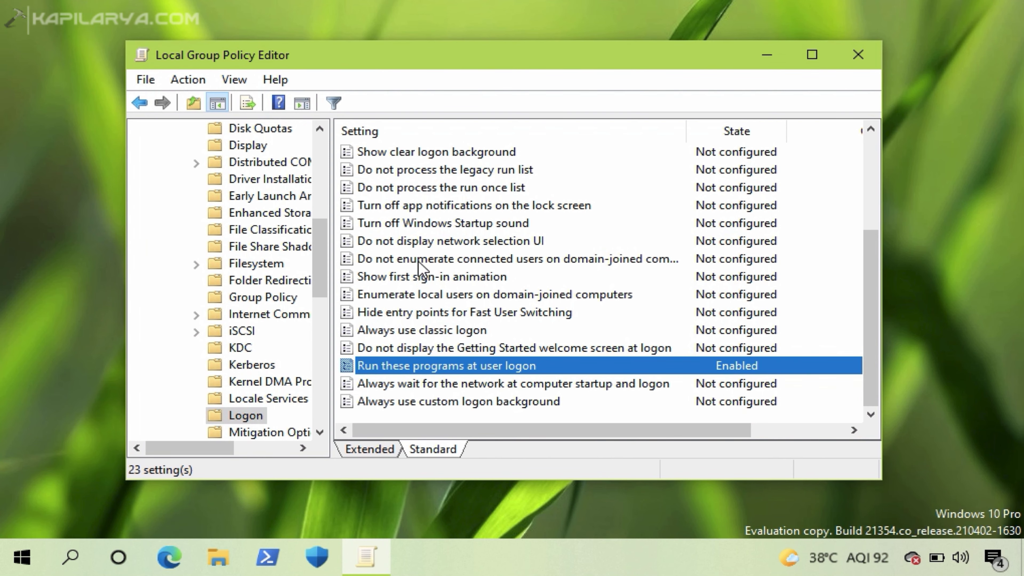
key(Return)
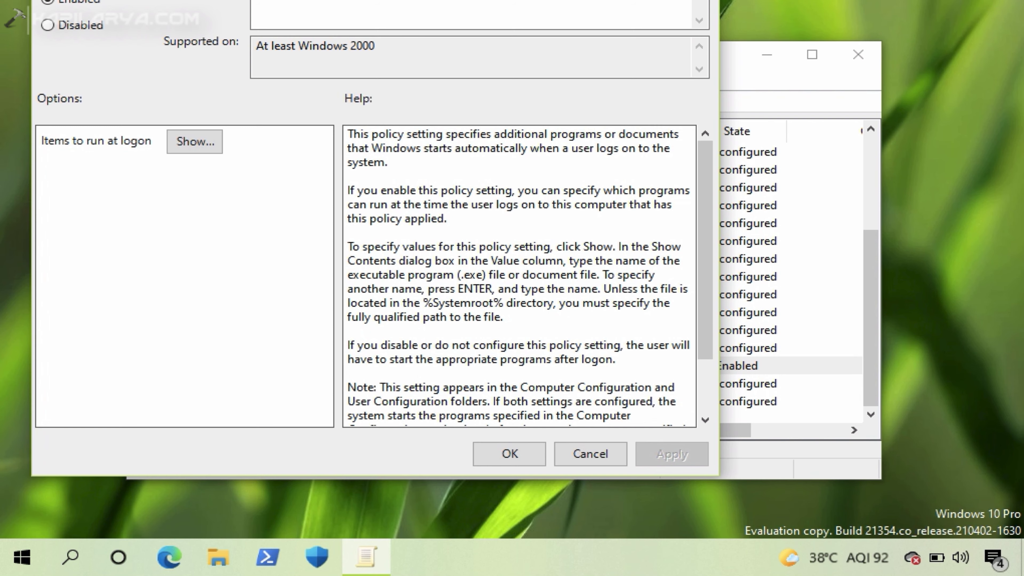
drag(323, 1, 537, 52)
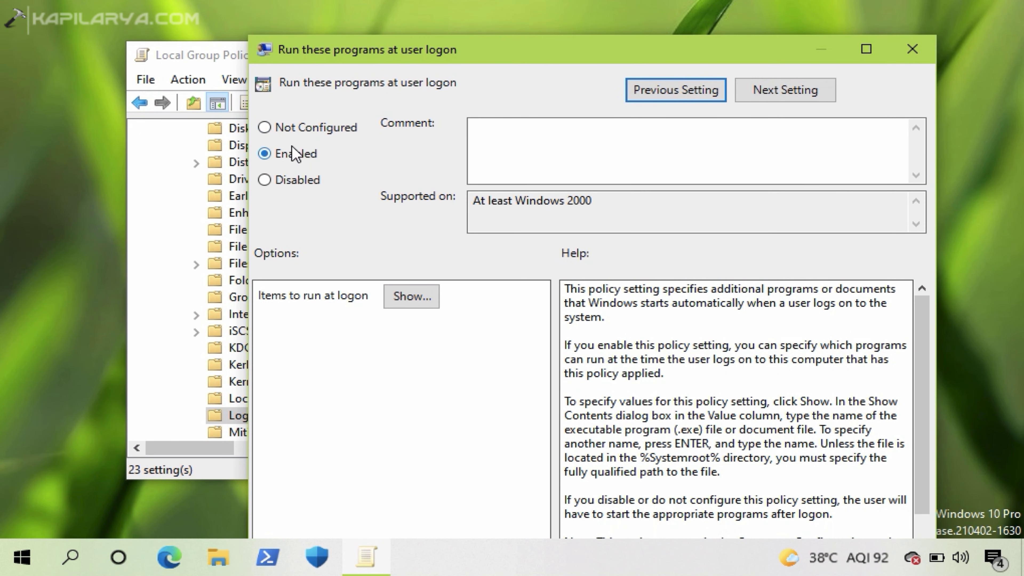
click(395, 302)
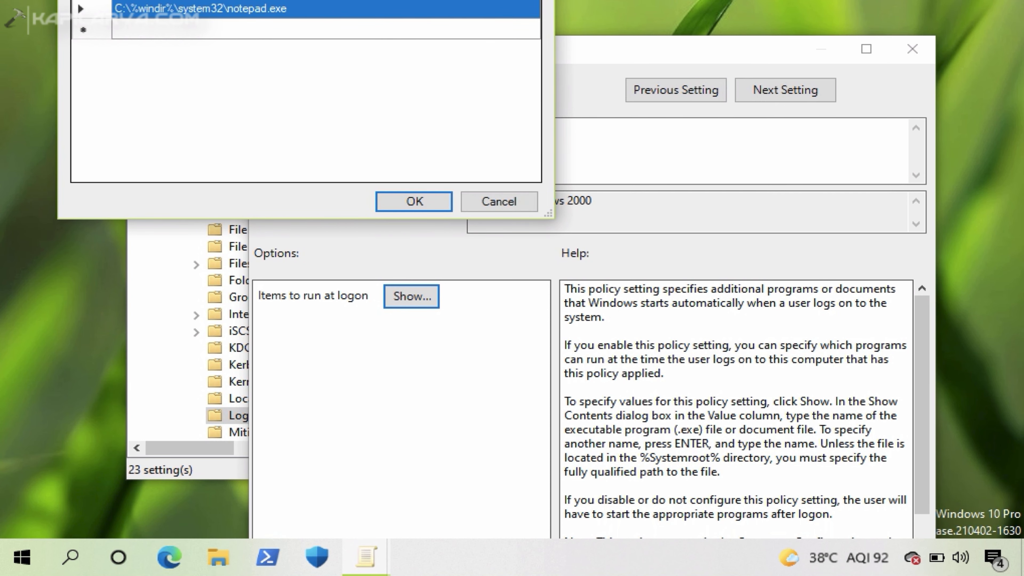
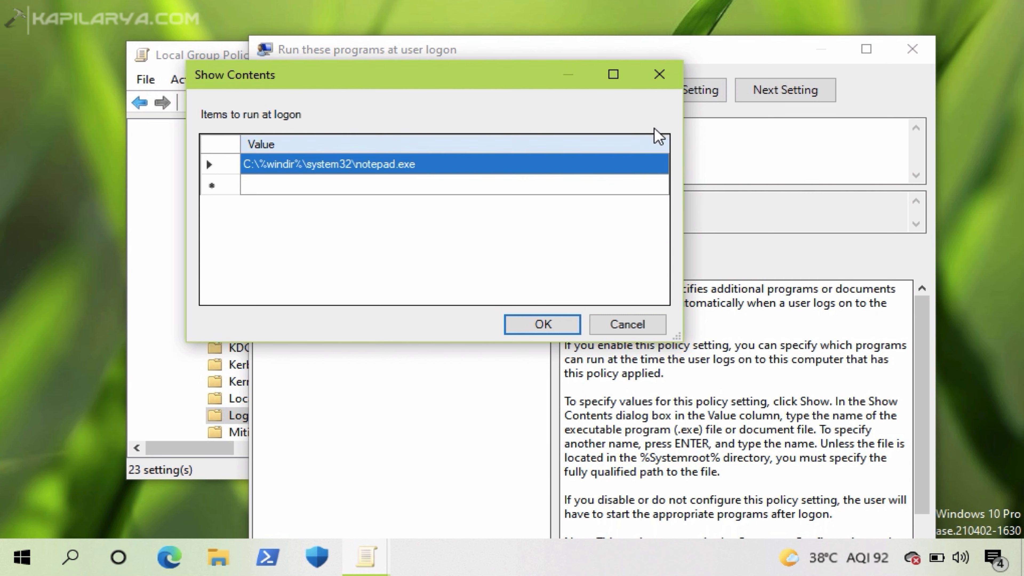
click(663, 80)
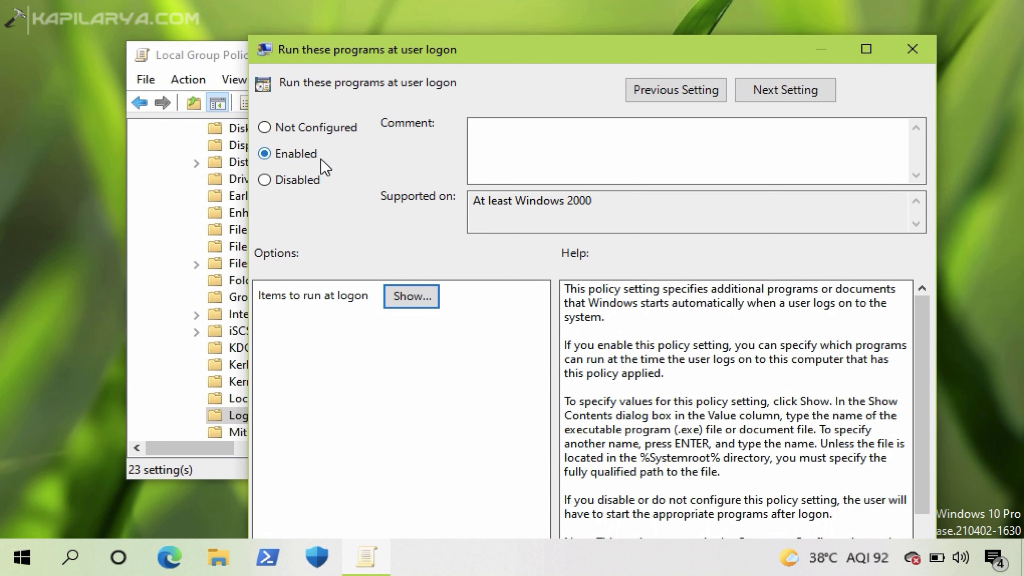
Select Not Configured for the "Run these programs at user logon" policy, and close its dialog without applying.
click(294, 130)
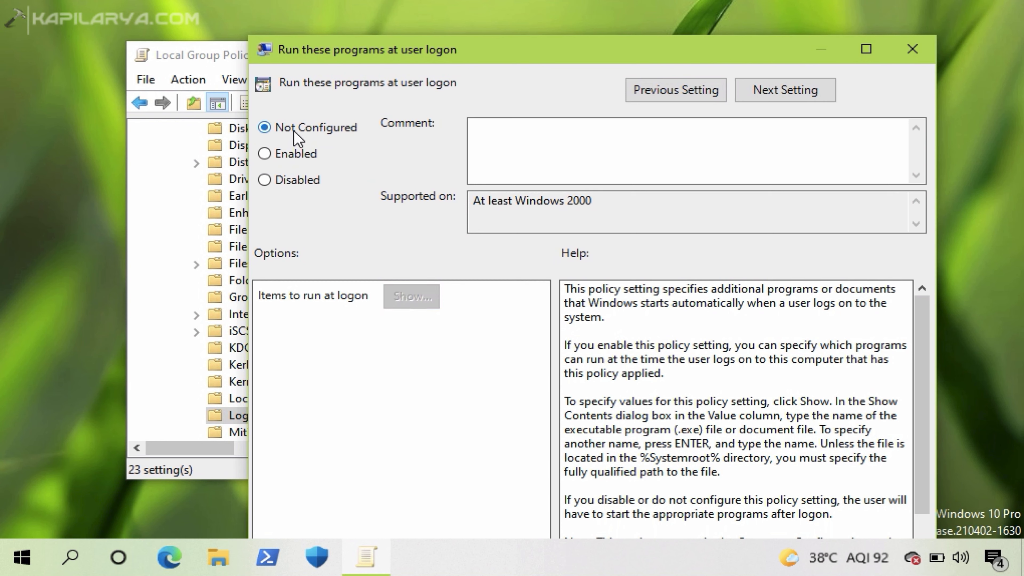
drag(348, 62, 299, 4)
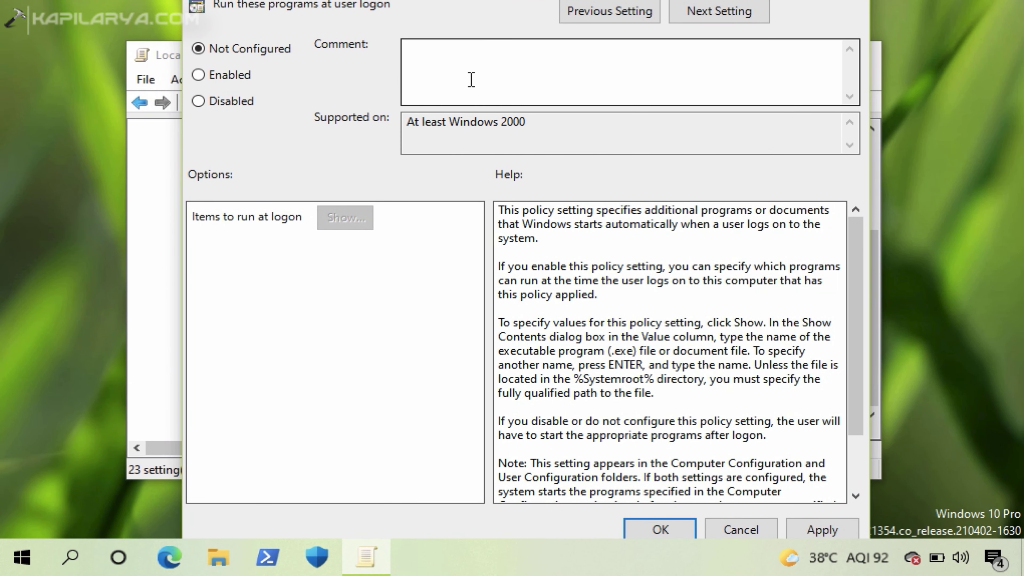
drag(438, 1, 451, 50)
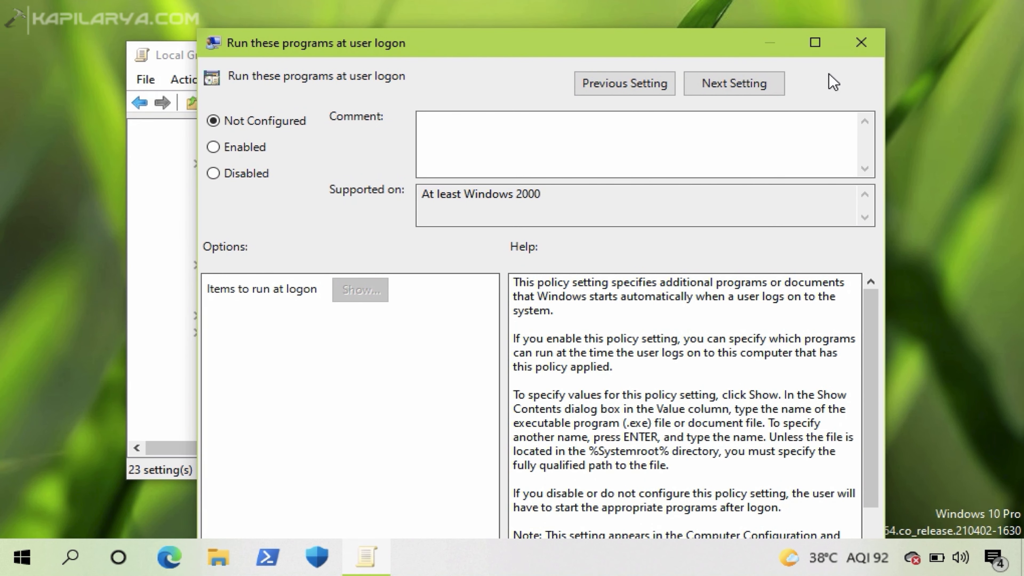
click(861, 43)
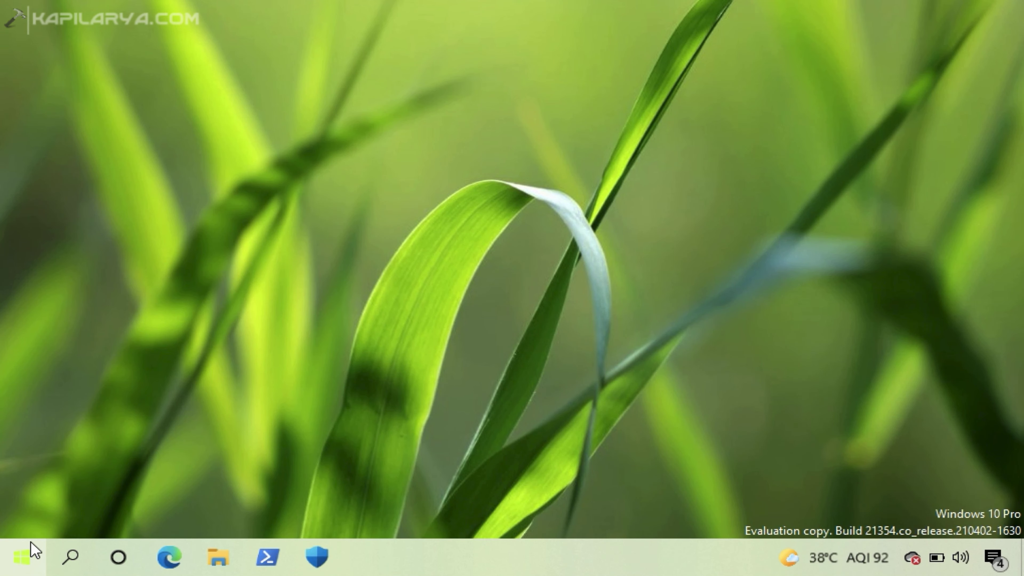
Open the Registry Editor by running regedit and allow it to make changes to the device.
right_click(24, 555)
click(67, 457)
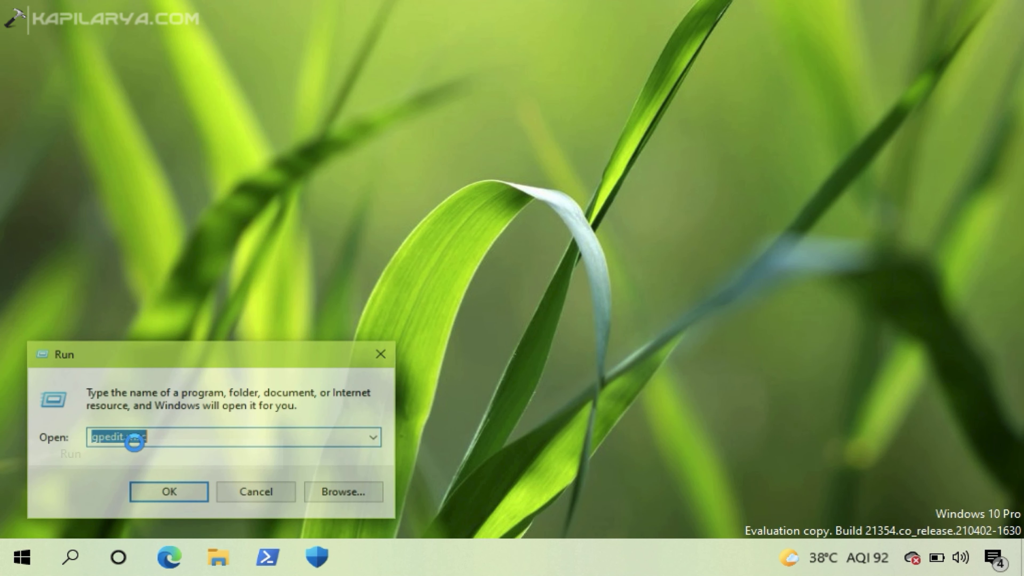
text(re)
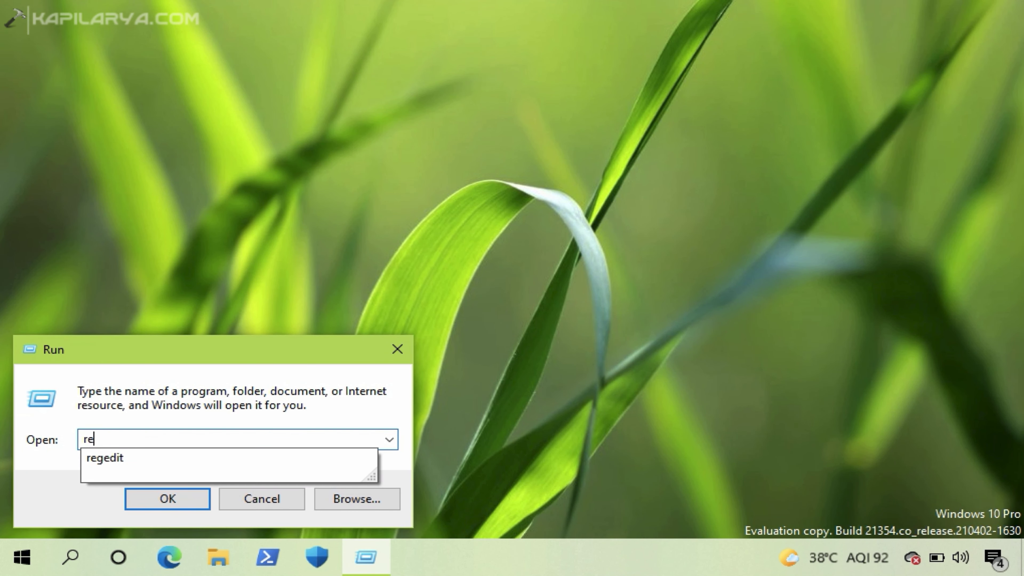
text(gedit)
key(Return)
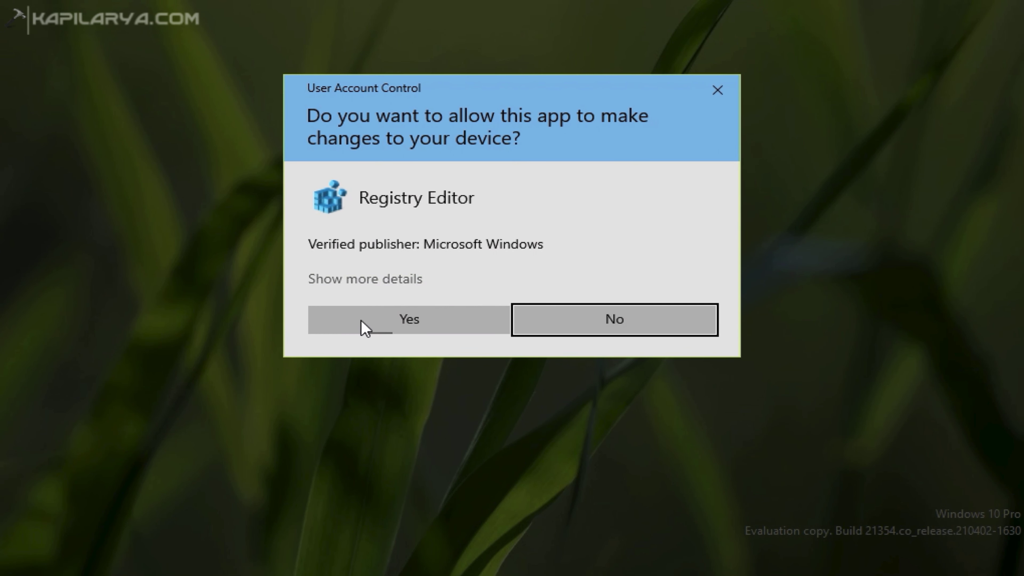
click(361, 329)
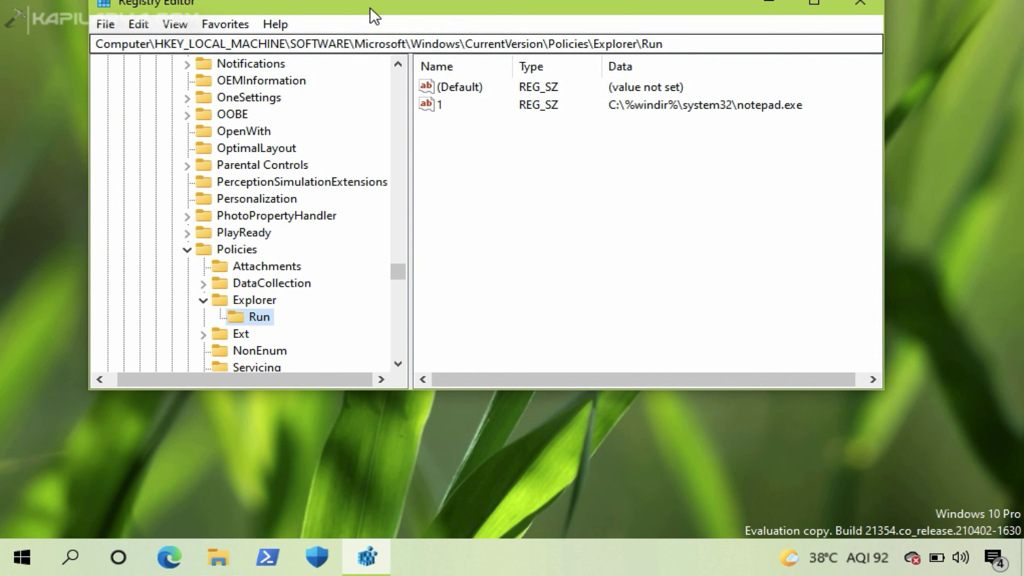
Examine the HKEY_LOCAL_MACHINE\SOFTWARE\Microsoft\Windows\CurrentVersion\Policies\Explorer\Run key and the actions available for its value 1.
drag(374, 17, 418, 94)
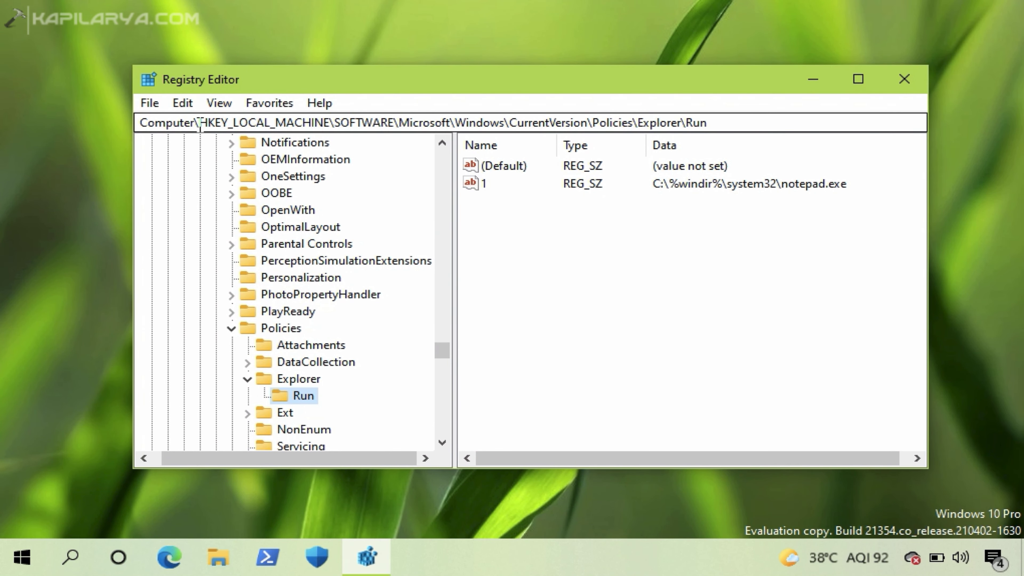
drag(200, 125, 717, 121)
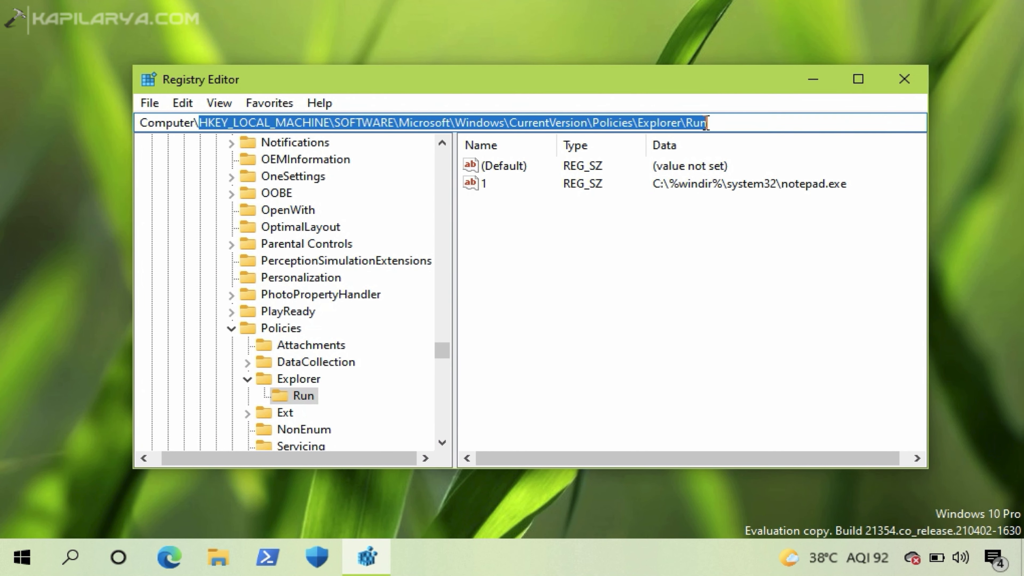
click(291, 394)
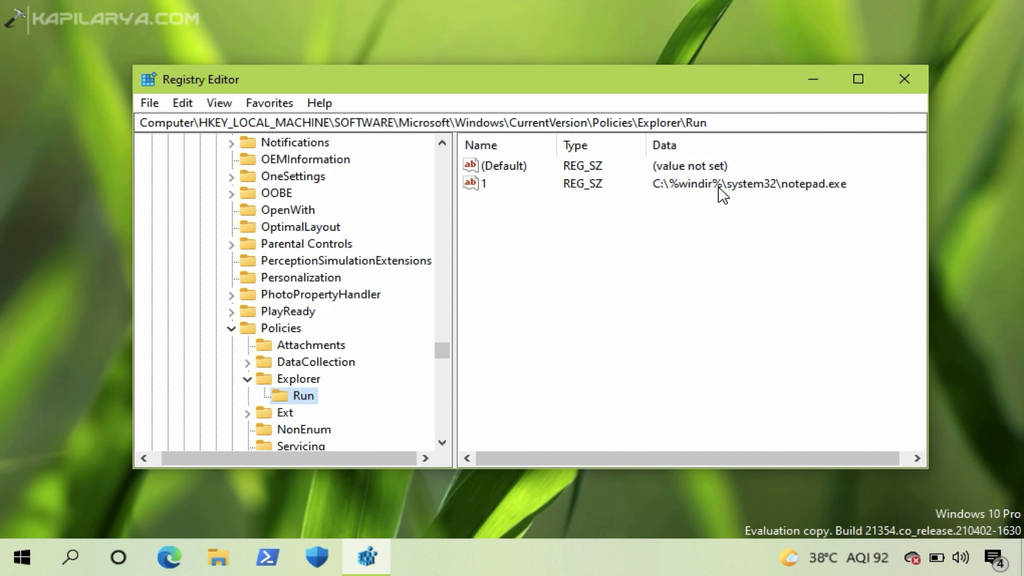
click(483, 185)
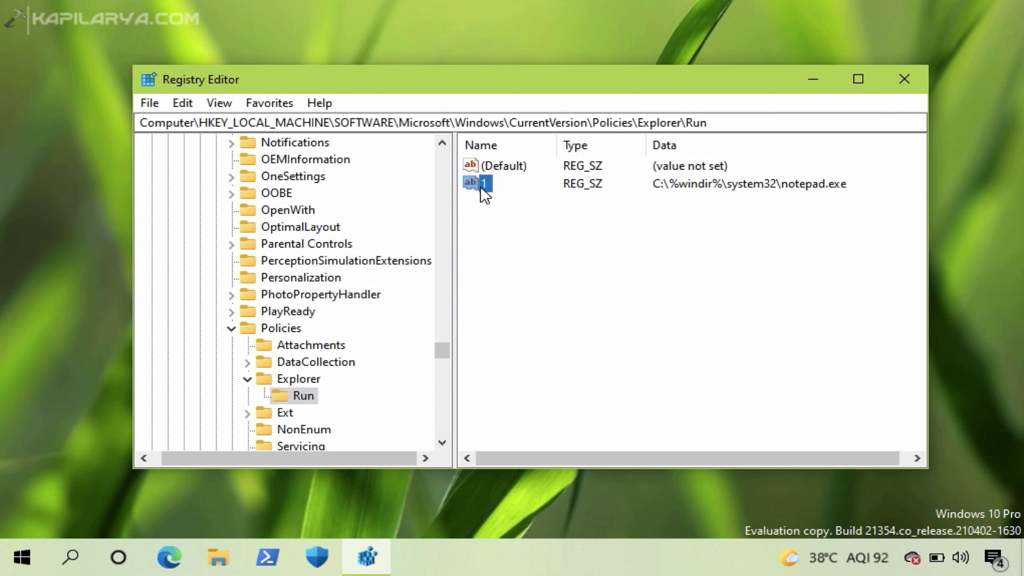
right_click(480, 187)
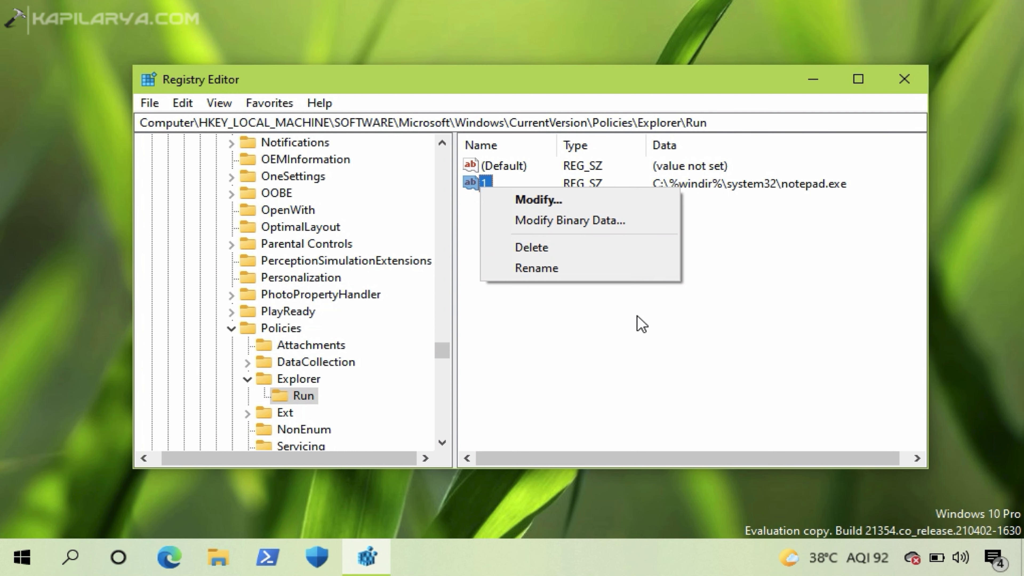
click(665, 344)
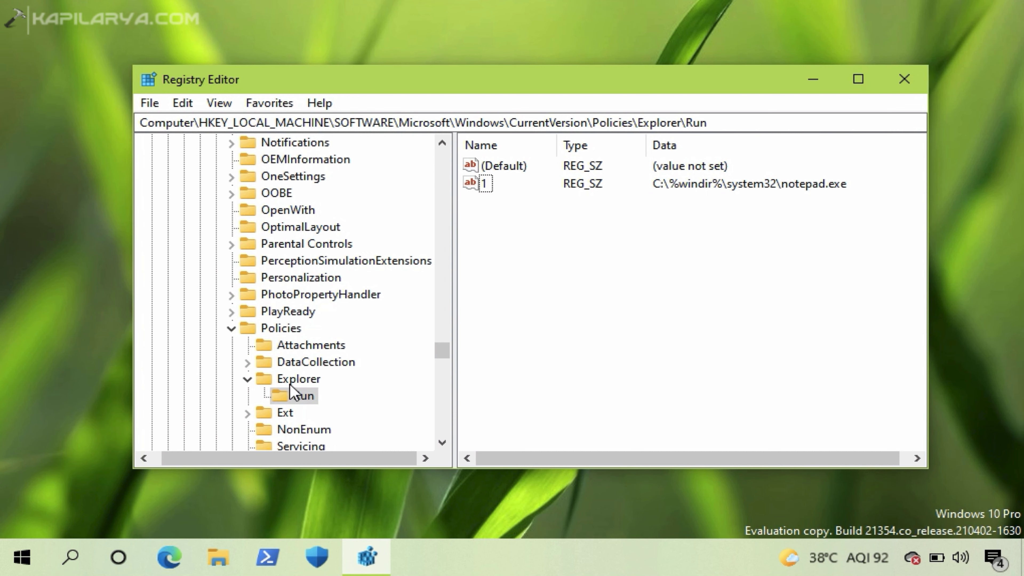
Go to the matching Policies\Explorer\Run key under HKEY_CURRENT_USER and examine its startup value 1.
click(302, 385)
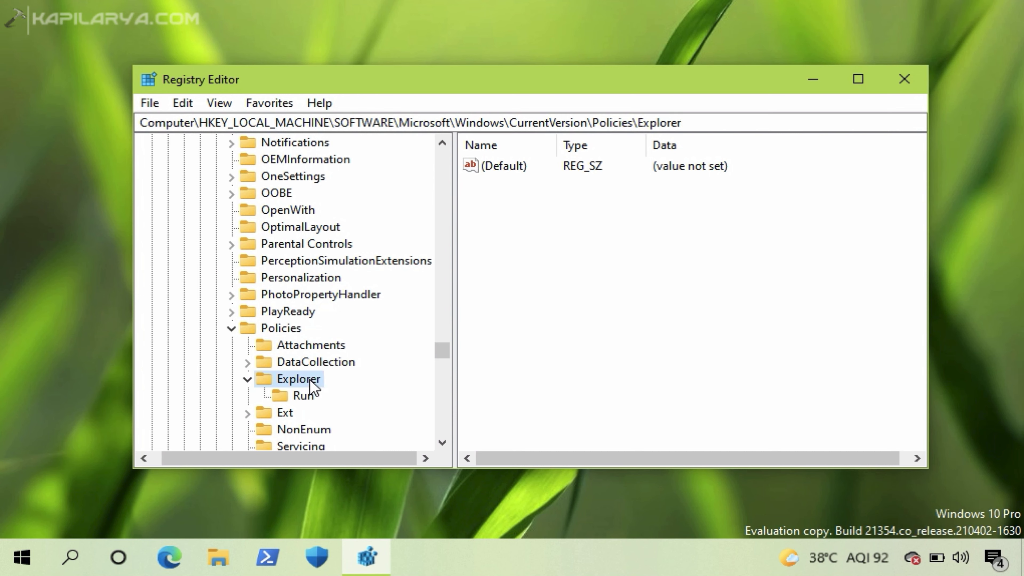
right_click(312, 385)
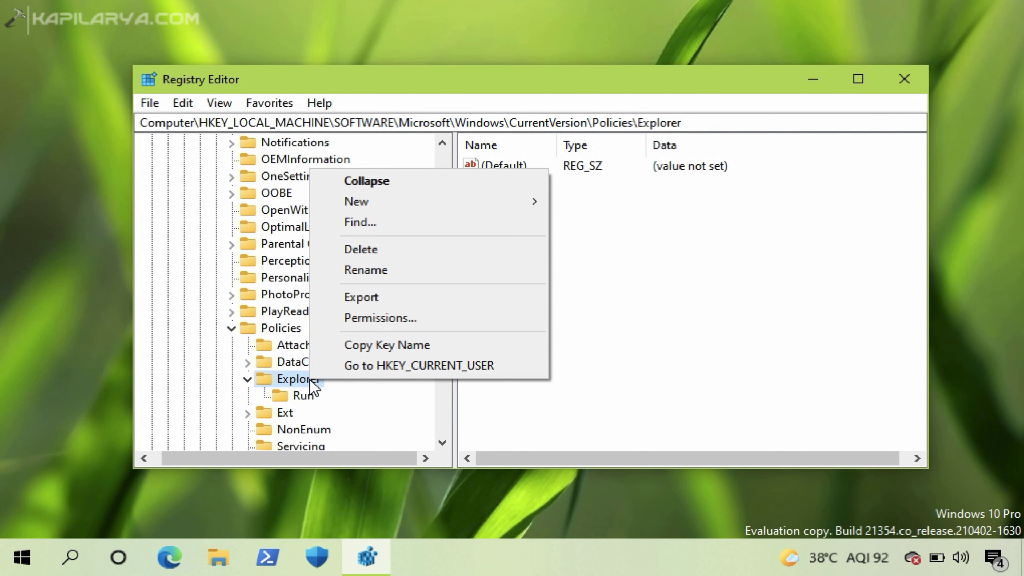
click(399, 365)
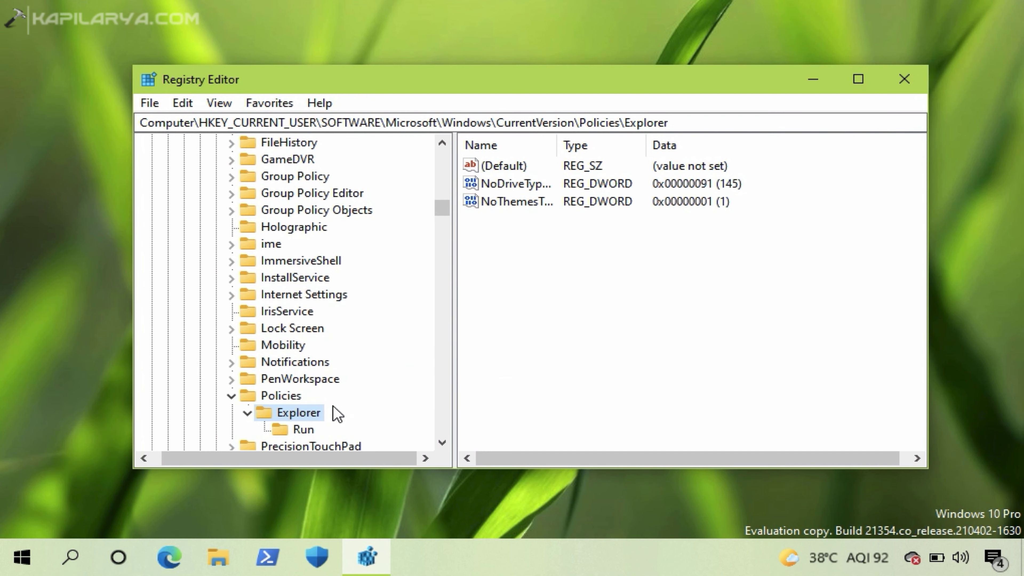
click(305, 429)
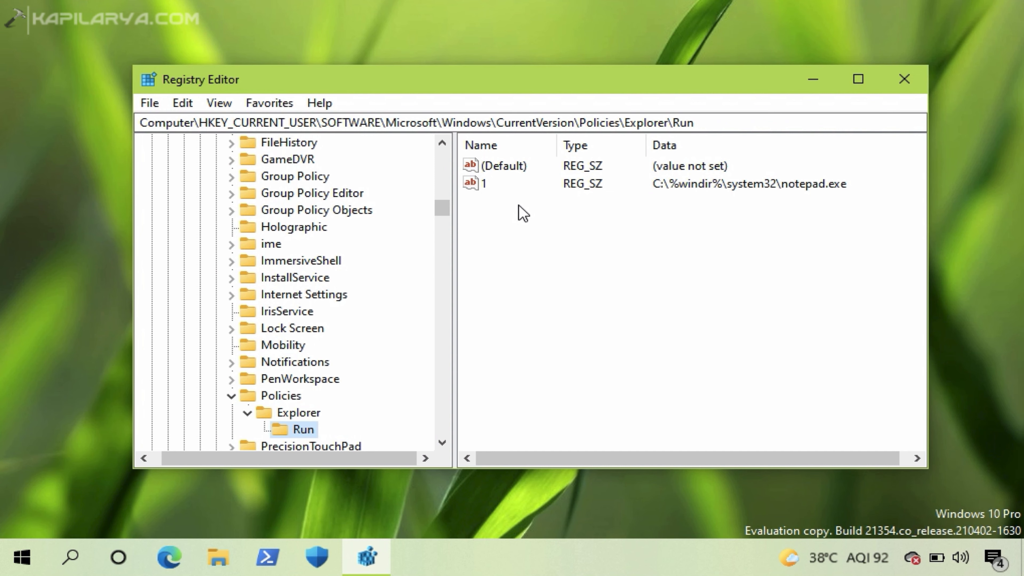
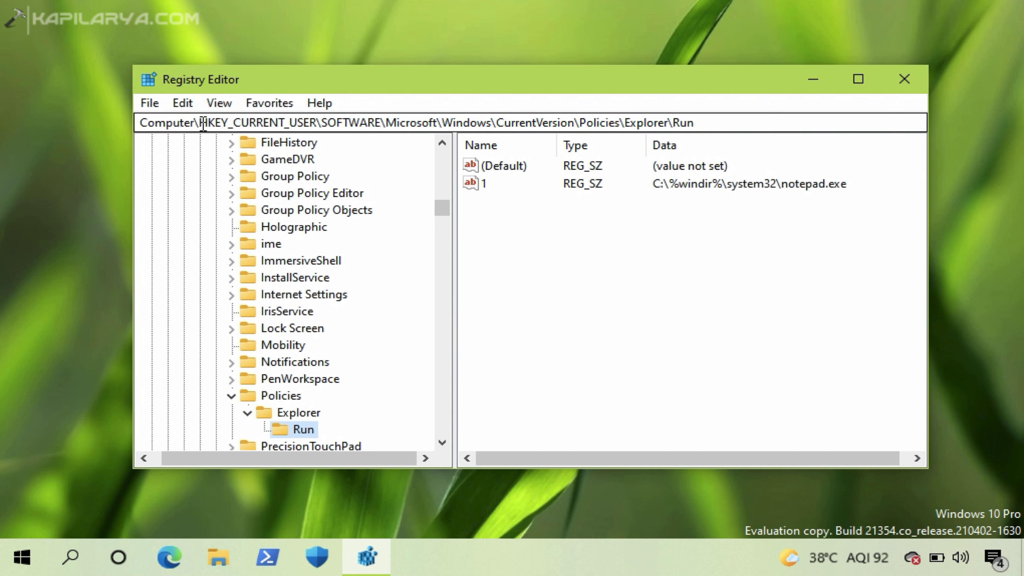
drag(203, 123, 318, 118)
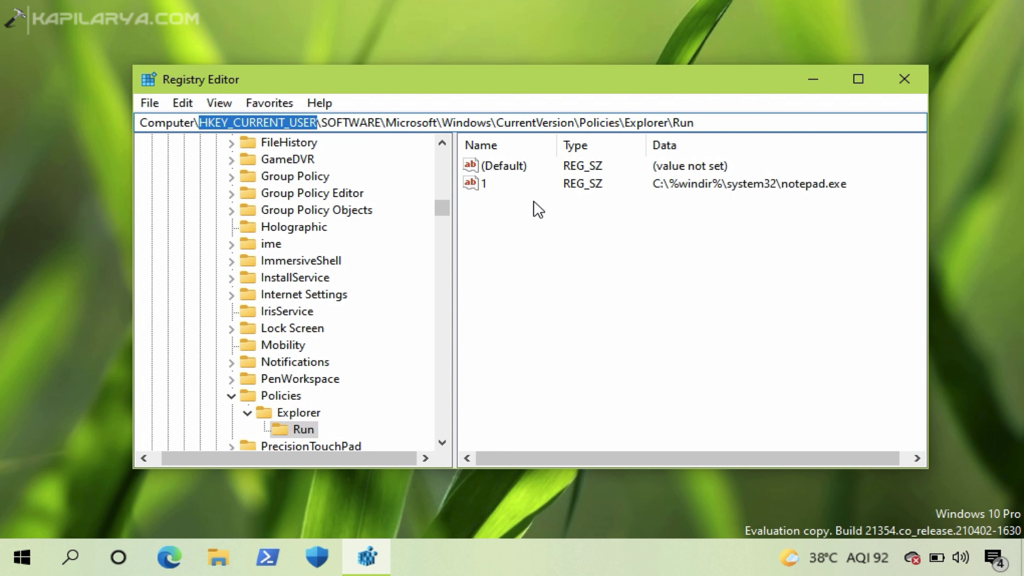
click(488, 183)
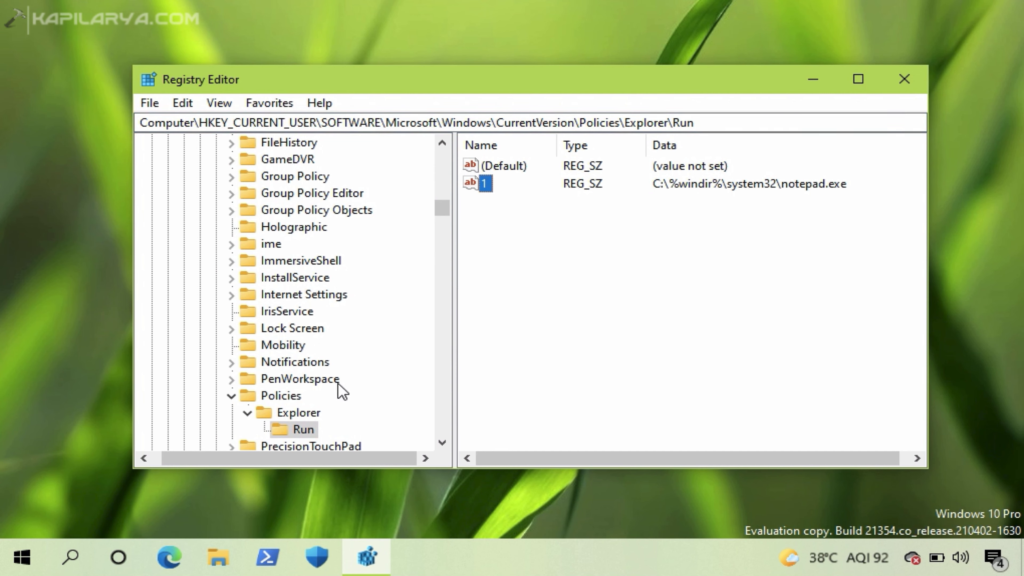
click(310, 426)
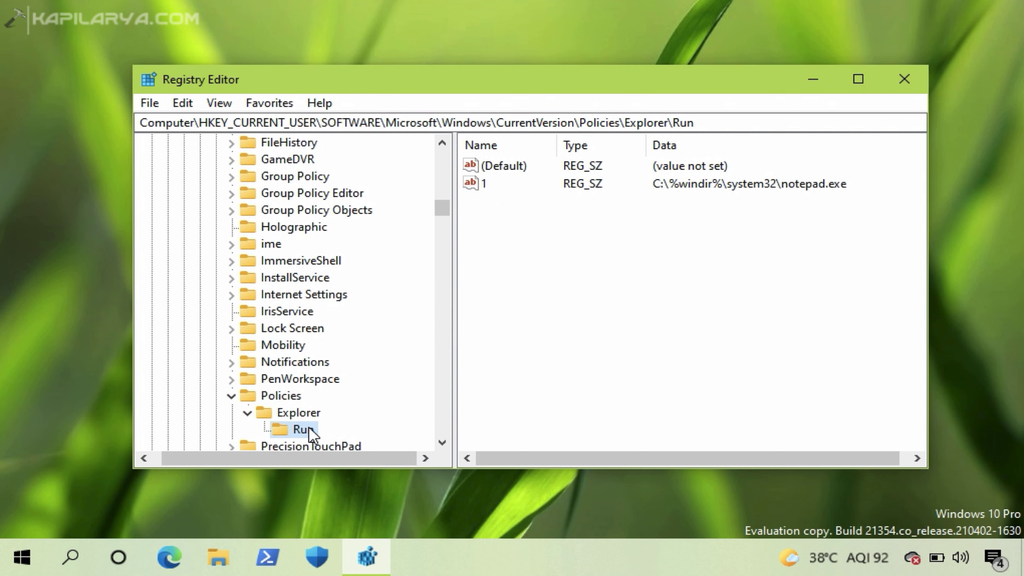
Switch back to the Run key under HKEY_LOCAL_MACHINE and delete its value 1, closing the Registry Editor when done.
right_click(312, 432)
click(327, 416)
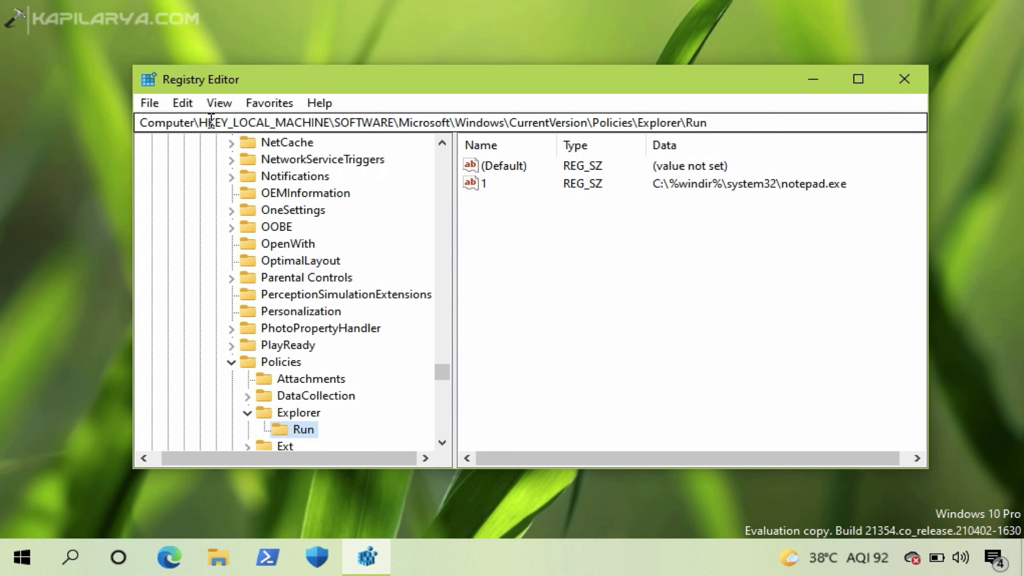
drag(200, 122, 328, 118)
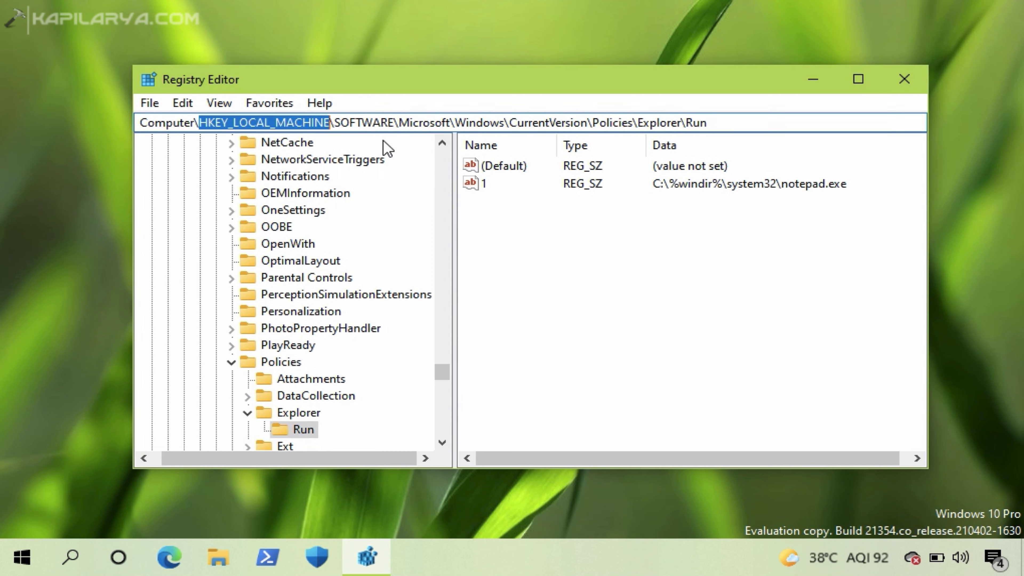
click(484, 185)
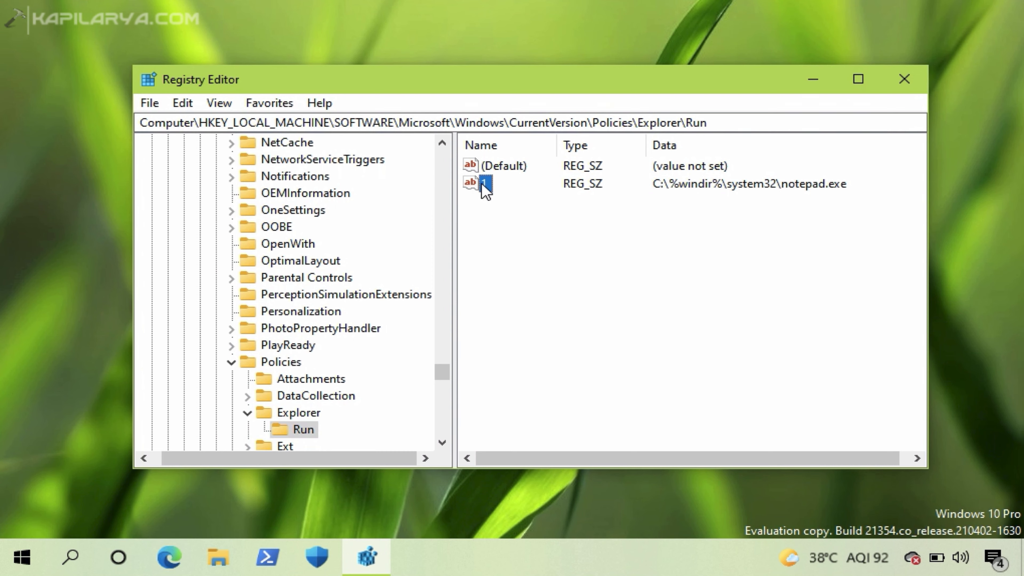
right_click(483, 186)
click(514, 242)
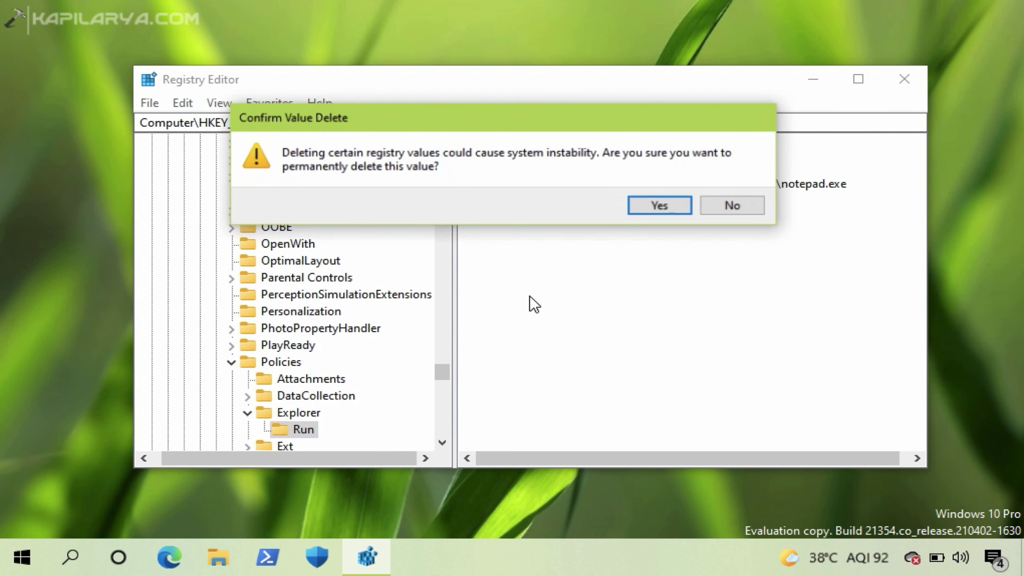
click(650, 211)
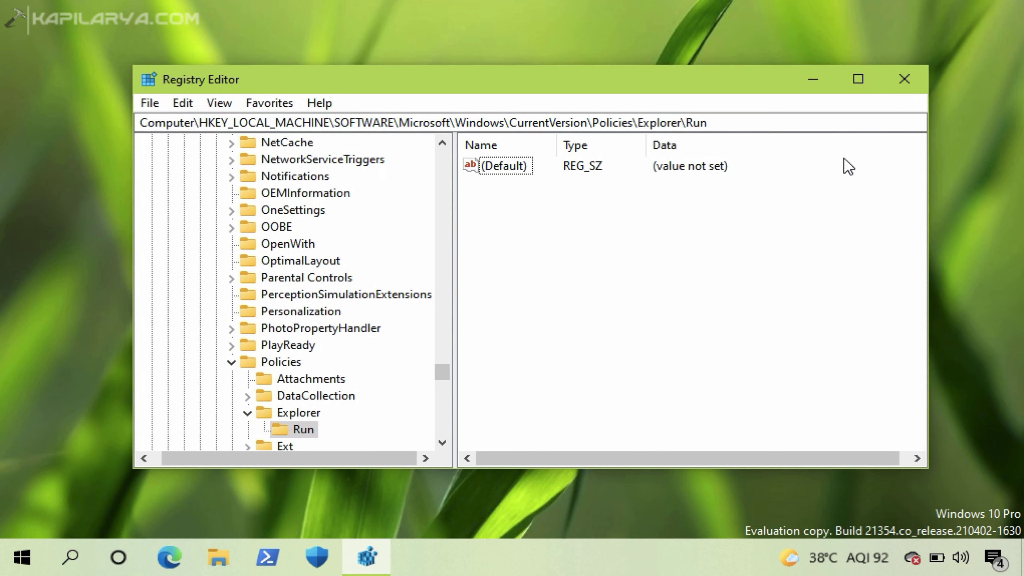
click(902, 79)
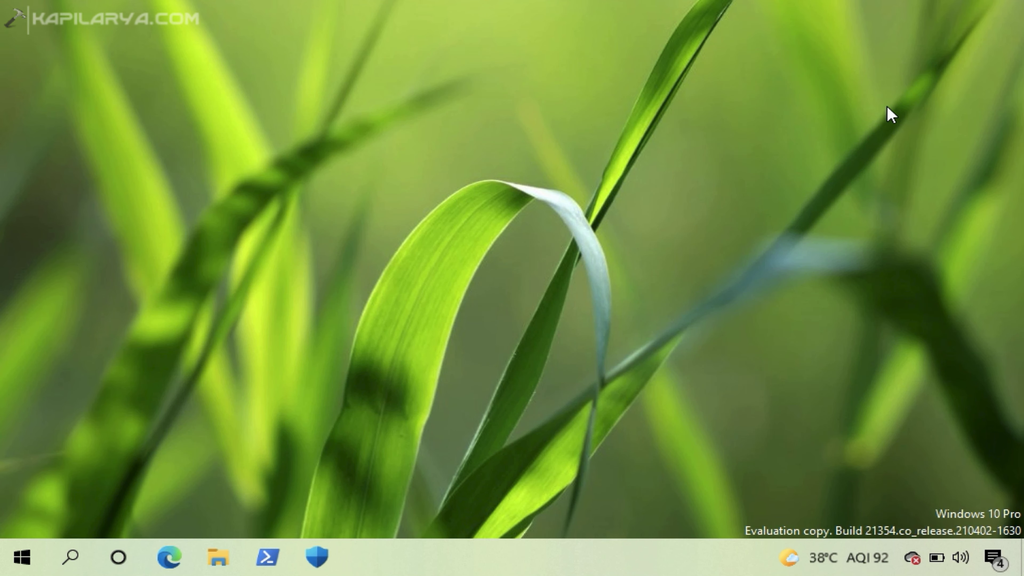